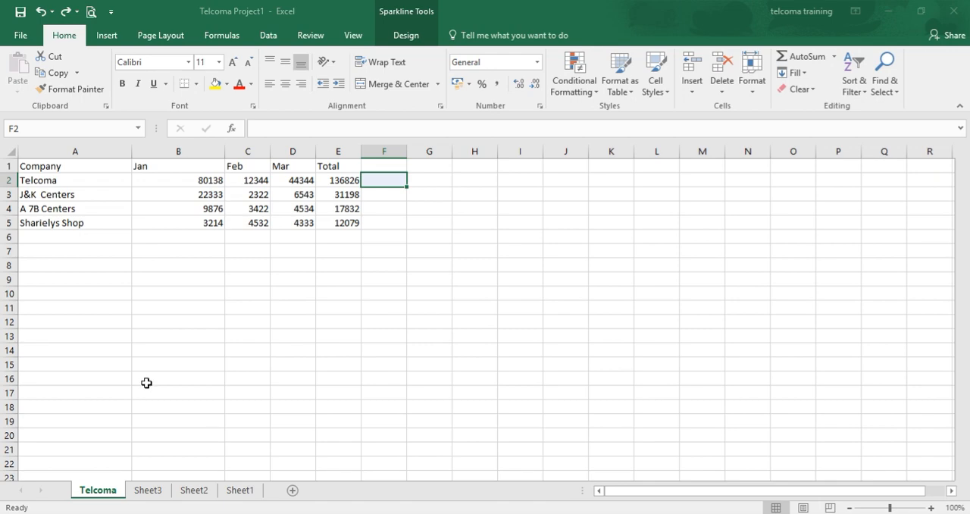
Insert a line sparkline in cell F2 from the data range E2:E5
left_click(108, 42)
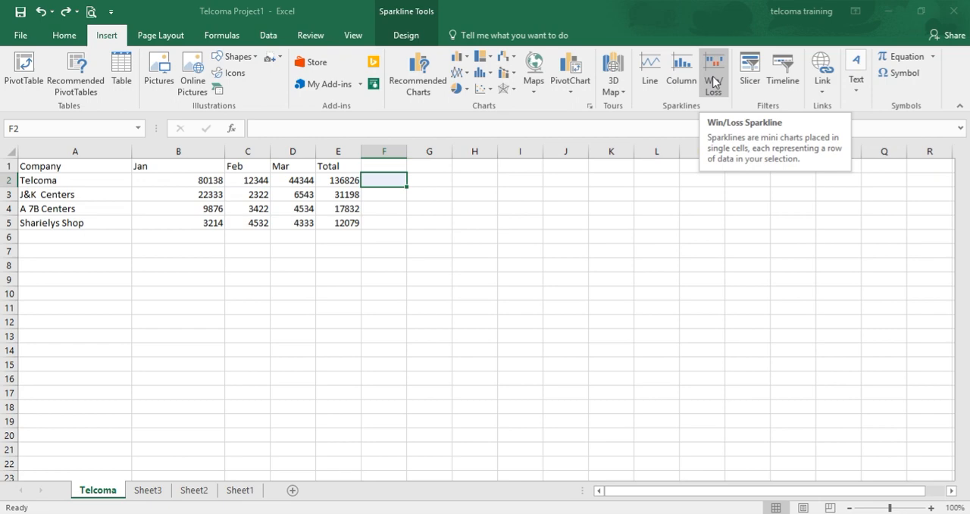
left_click(648, 84)
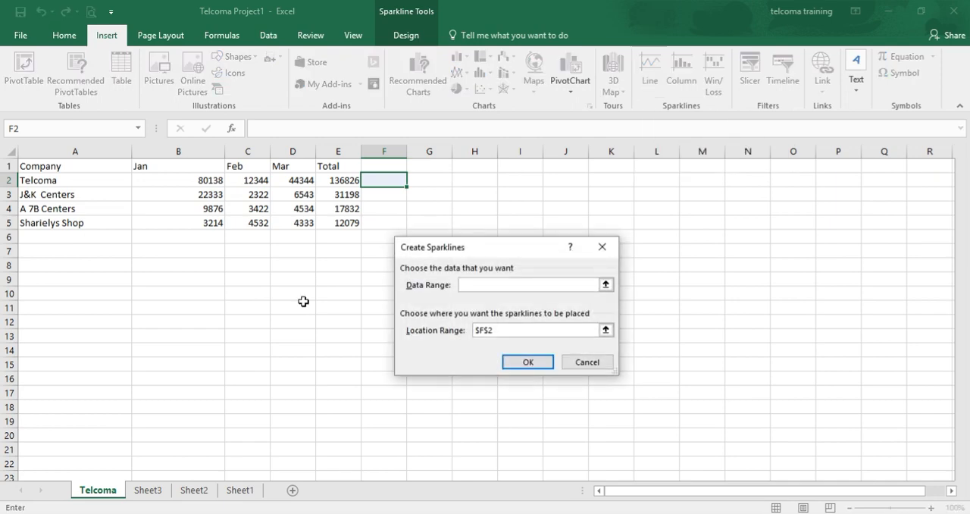
left_click(339, 180)
key("shift+Down")
key("shift+Down")
key("shift+Down")
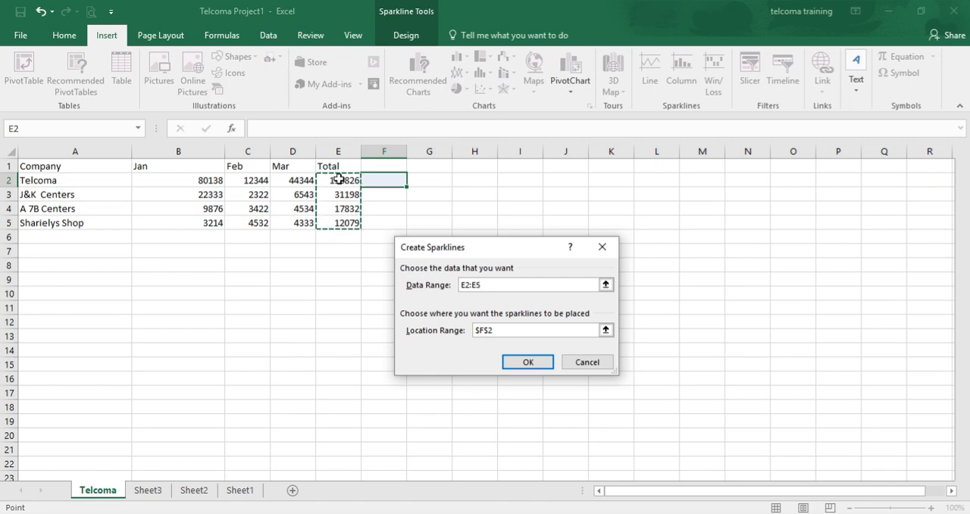
left_click(513, 363)
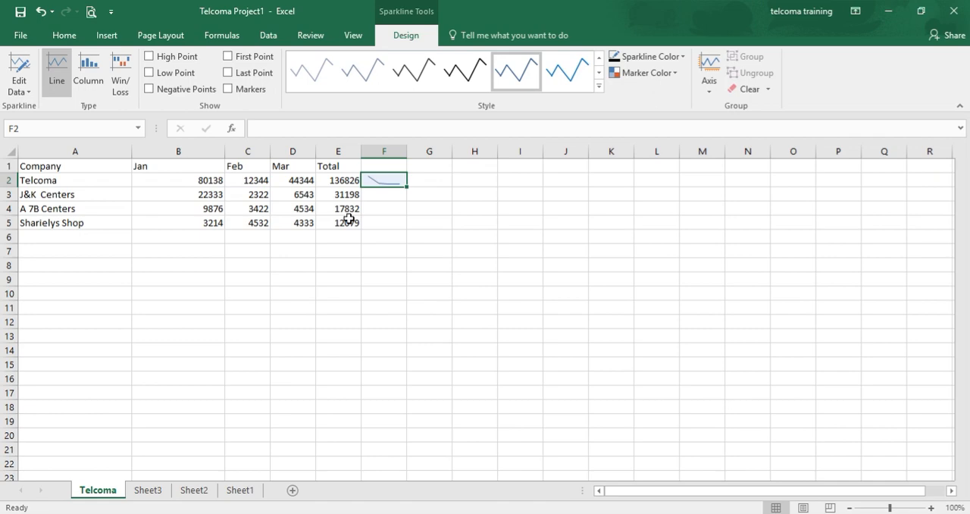
left_click(486, 351)
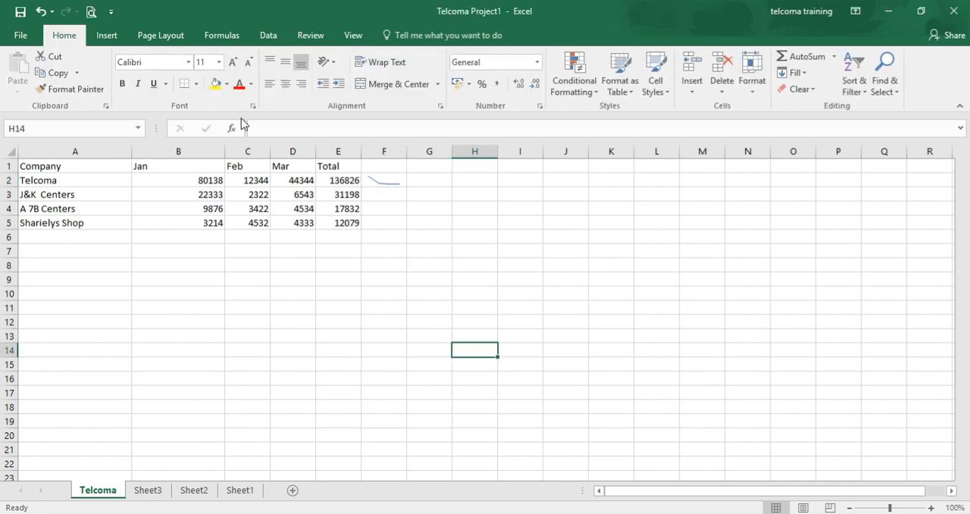
Undo the line sparkline inserted in cell F2
left_click(40, 11)
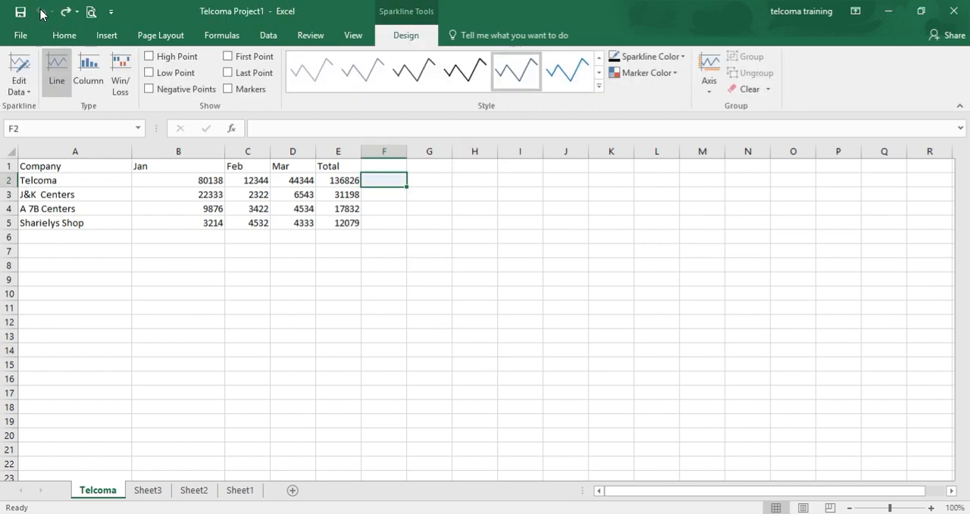
left_click(40, 11)
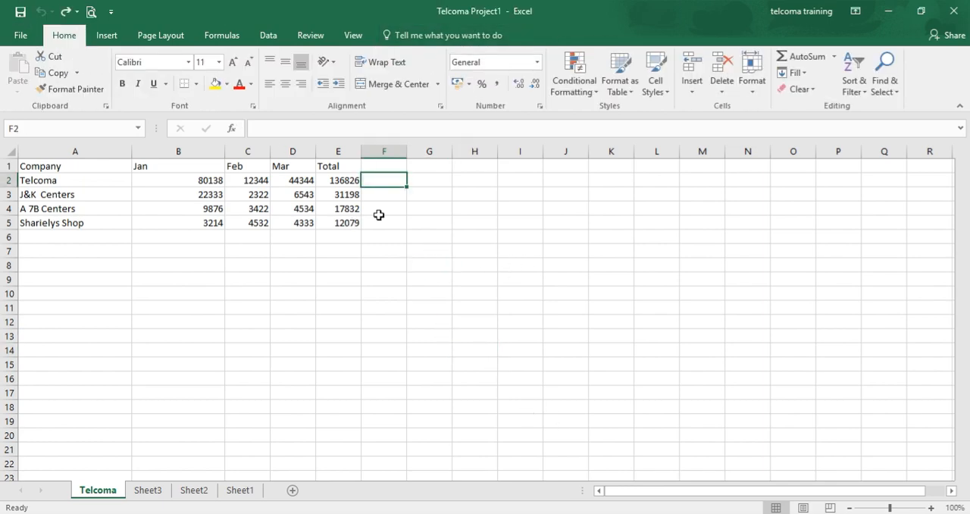
Select the table range A1:E5 and insert a 2-D clustered column chart from it
left_click(84, 169)
key("shift+Right")
key("shift+Right")
key("shift+Right")
key("shift+Right")
key("shift+Down")
key("shift+Down")
key("shift+Down")
key("shift+Down")
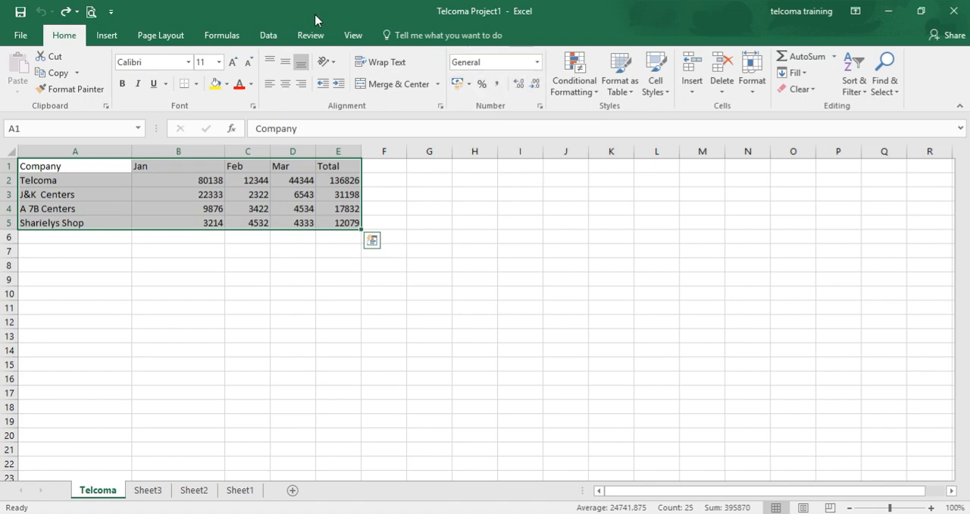
left_click(106, 38)
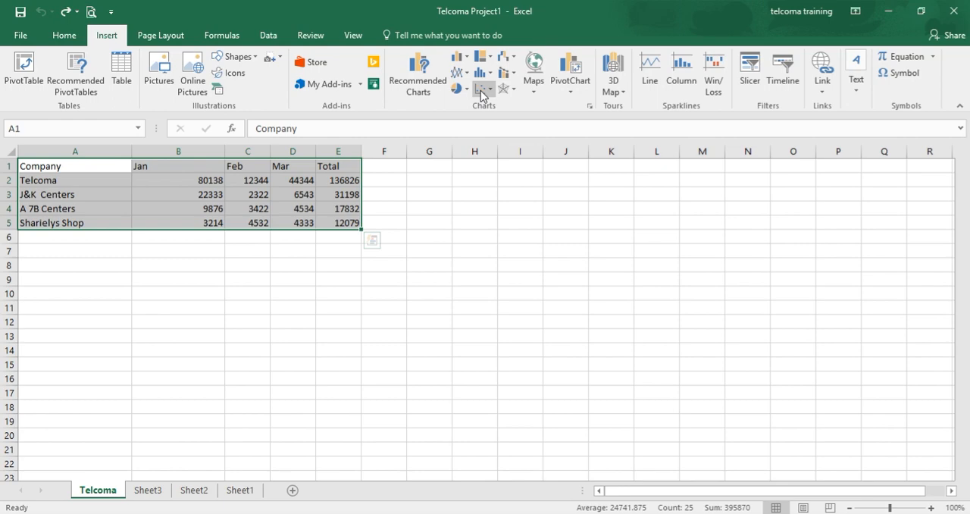
left_click(460, 58)
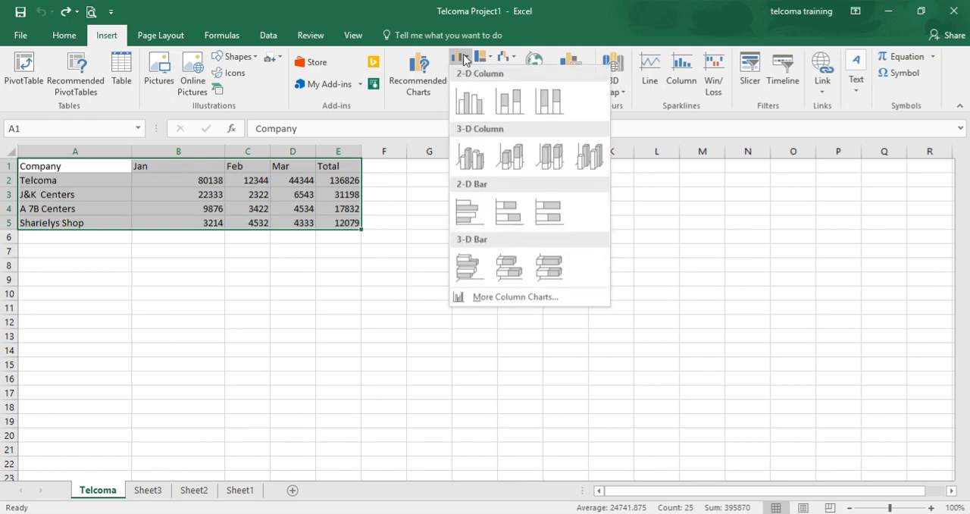
left_click(470, 101)
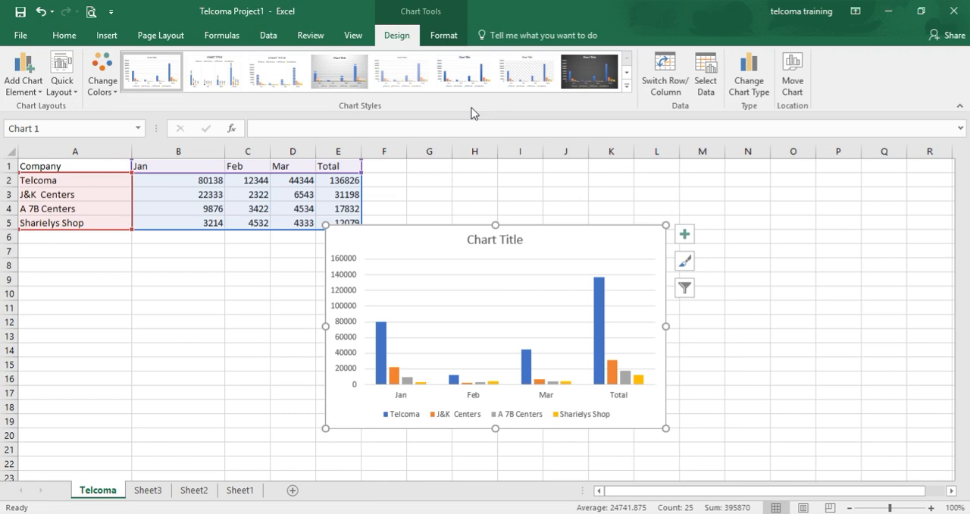
Move the column chart clear of the data table so its upper-left corner sits in cell G4
left_click(564, 264)
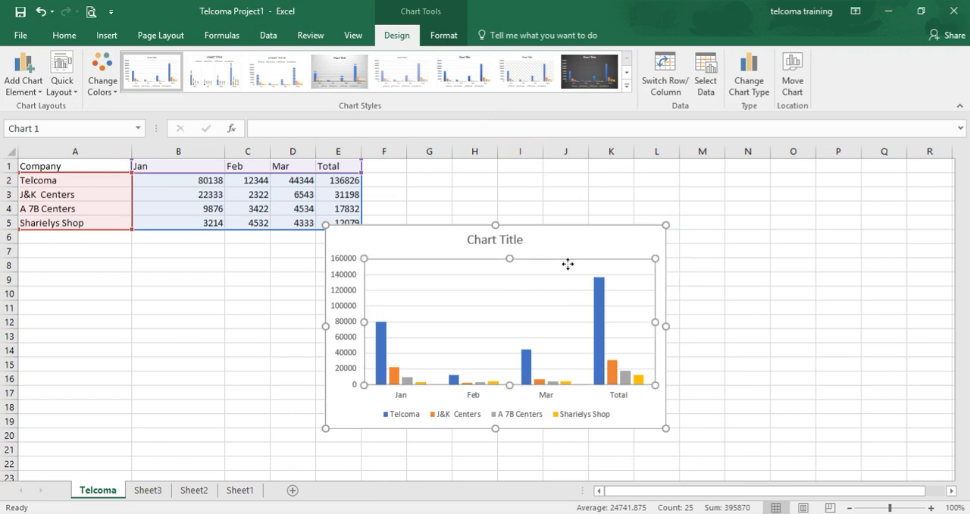
left_click_drag(606, 265, 667, 233)
left_click(563, 254)
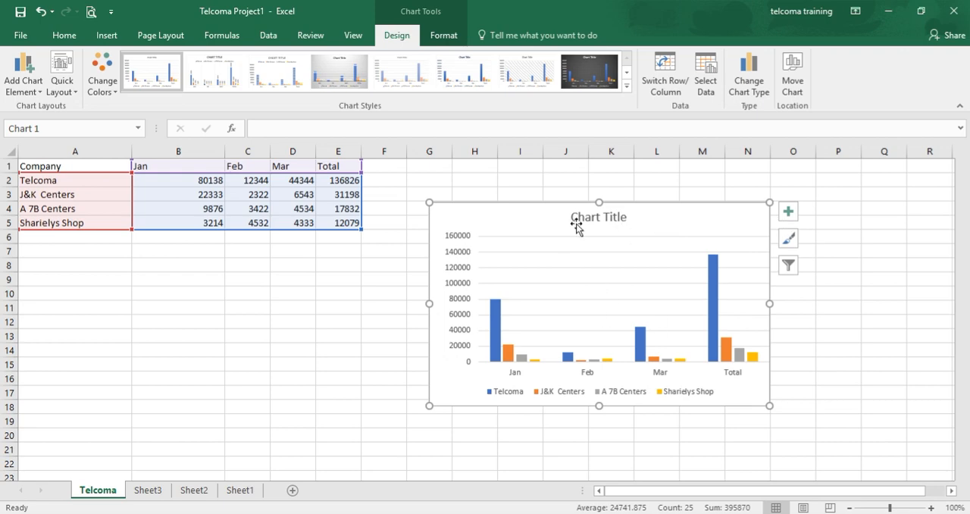
Draw a text box inside the chart's plot area and enter the text "this is textbox" in it
left_click(444, 36)
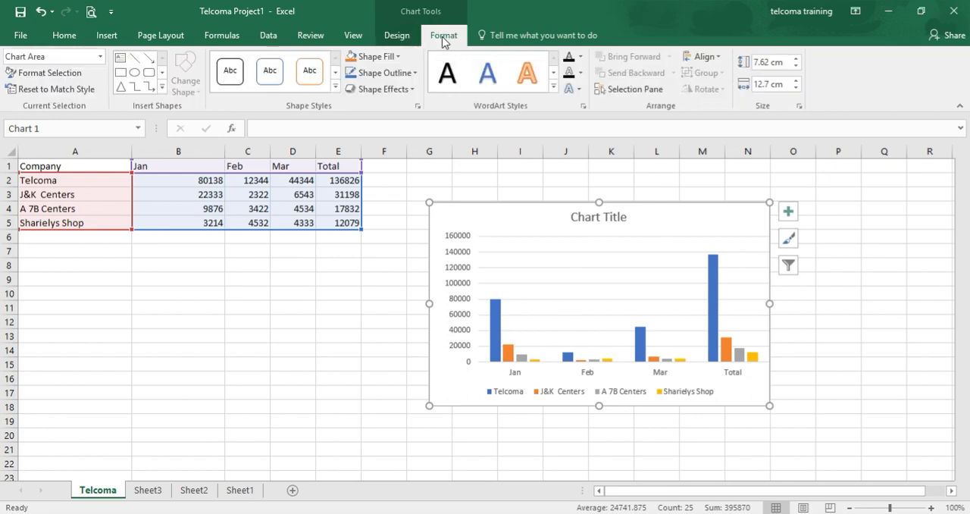
left_click(121, 63)
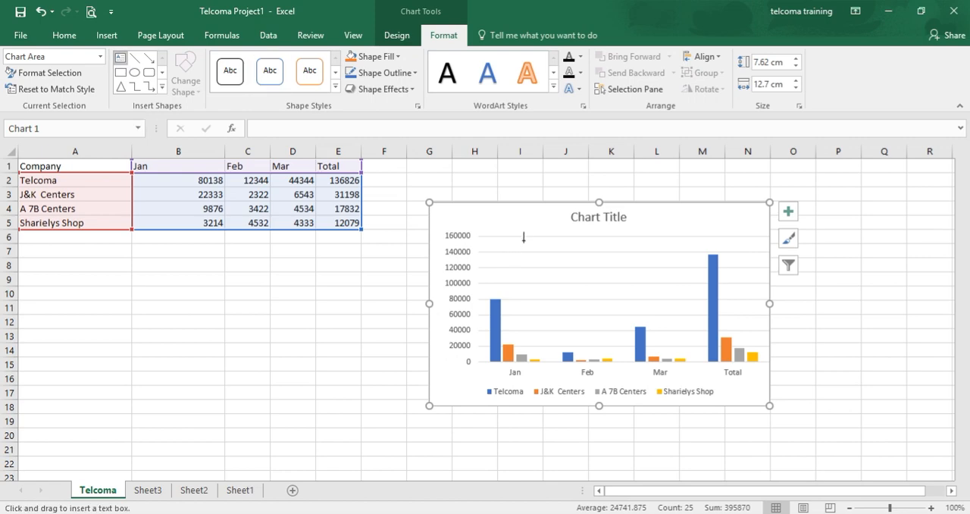
left_click_drag(522, 237, 655, 292)
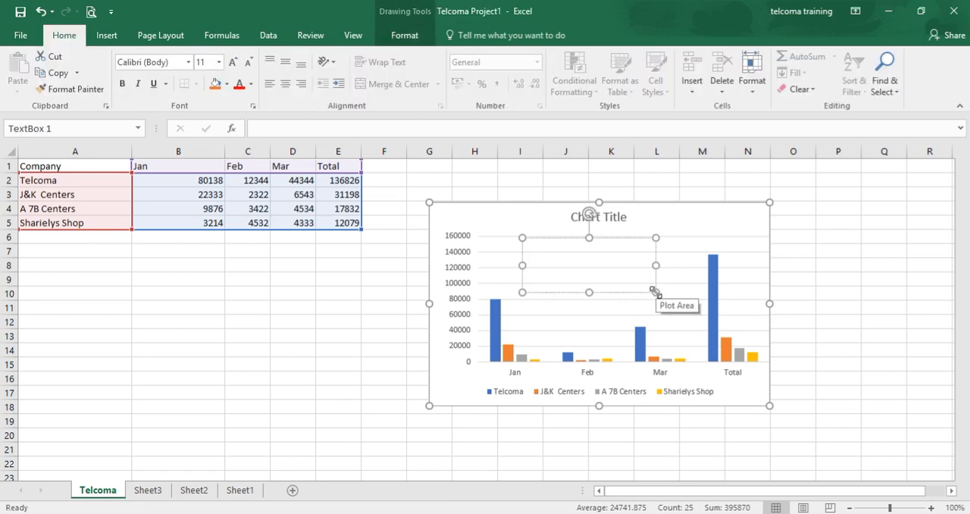
type("this is textbox")
left_click(673, 275)
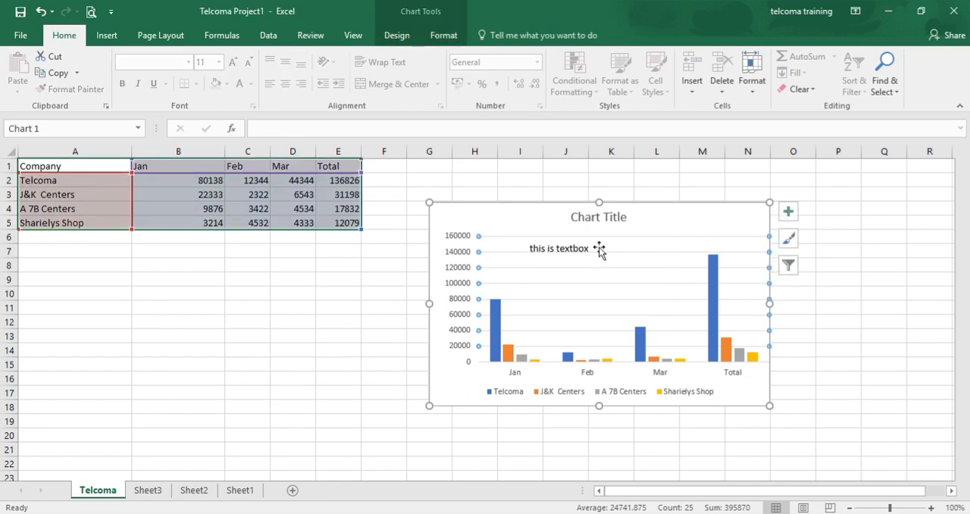
Undo the text entry and the text box added to the chart
key("ctrl+z")
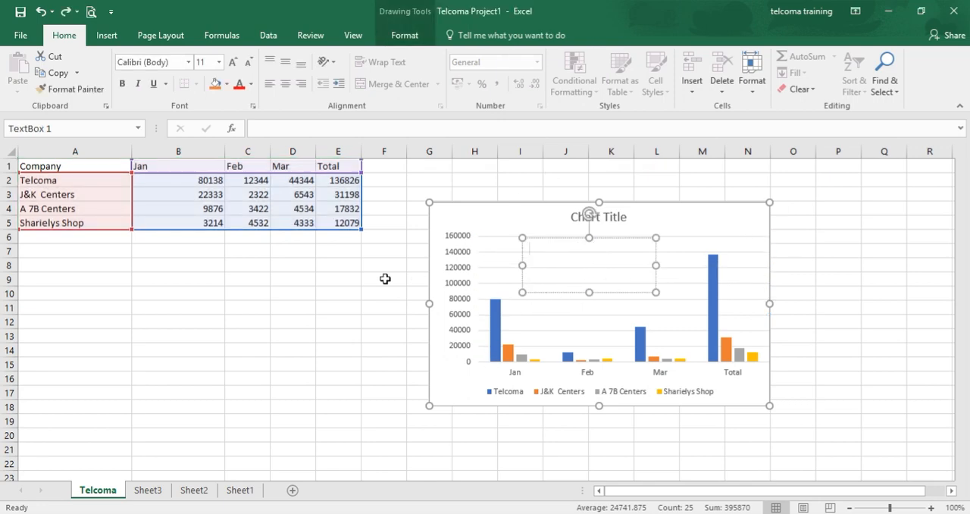
key("ctrl+z")
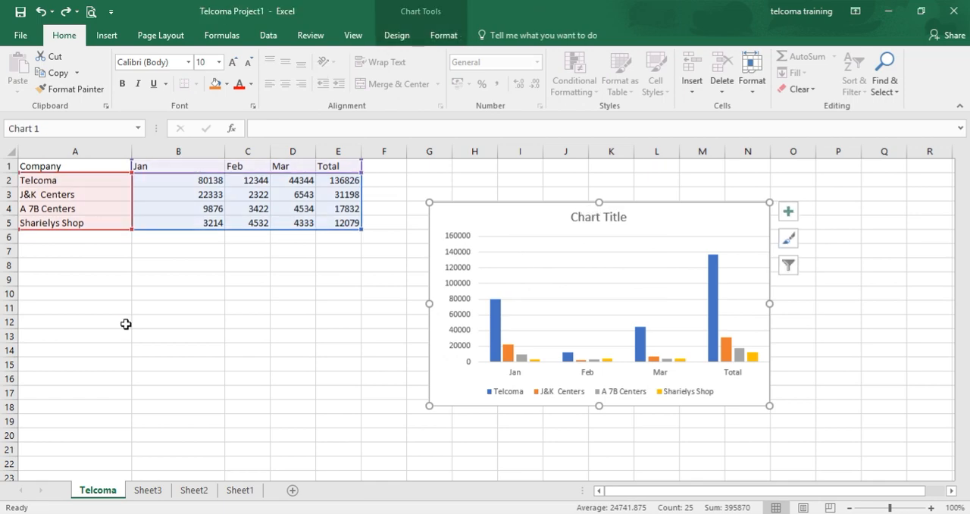
left_click(100, 38)
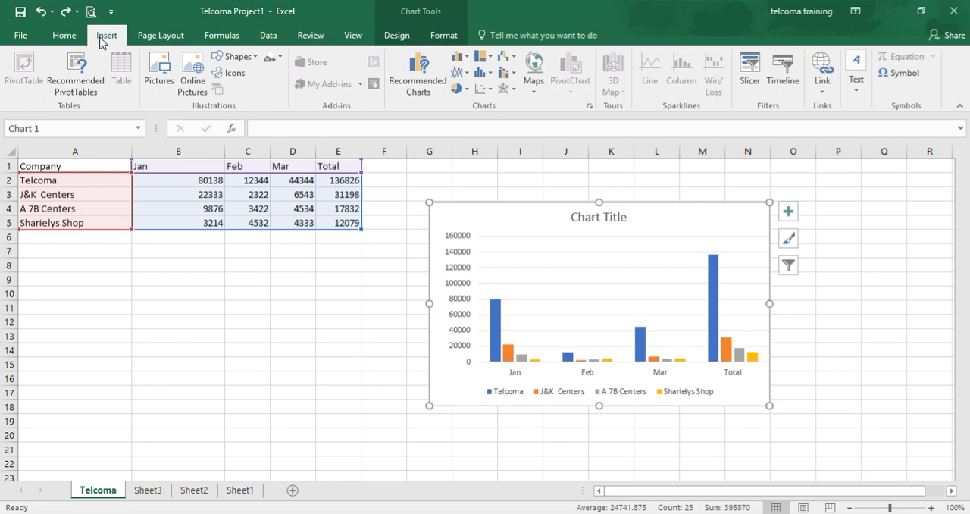
left_click(253, 63)
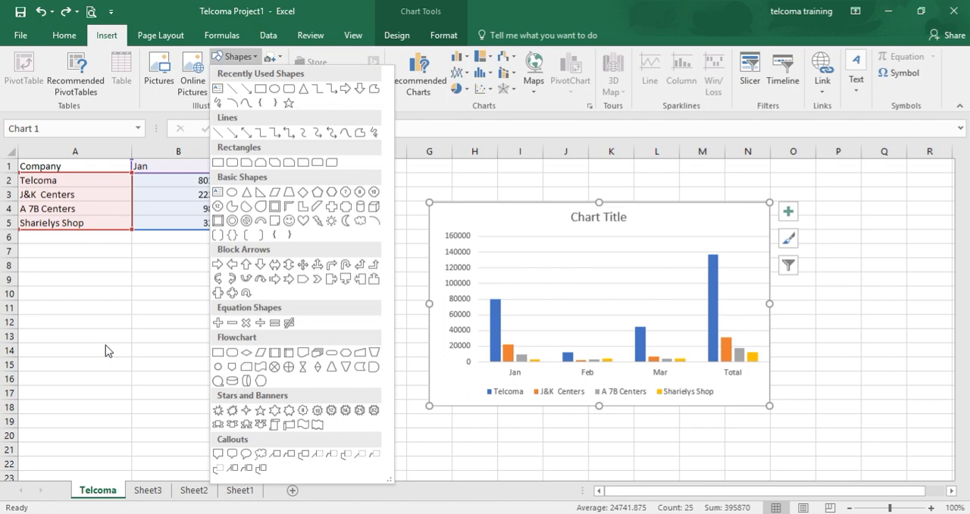
left_click(160, 359)
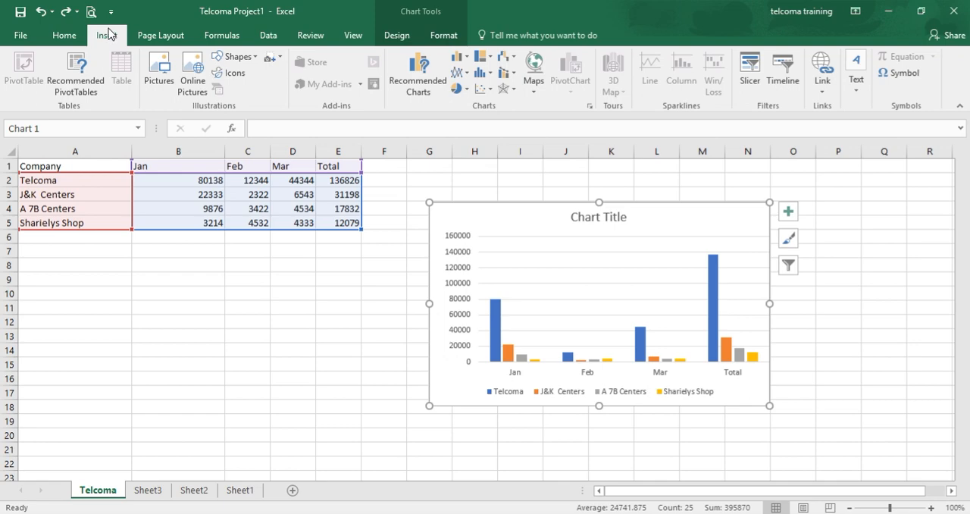
left_click(192, 83)
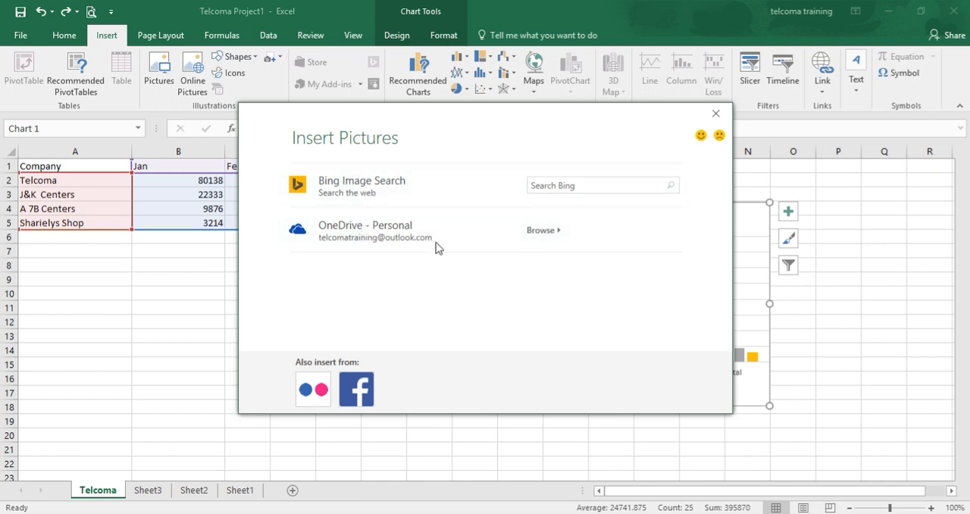
left_click(716, 115)
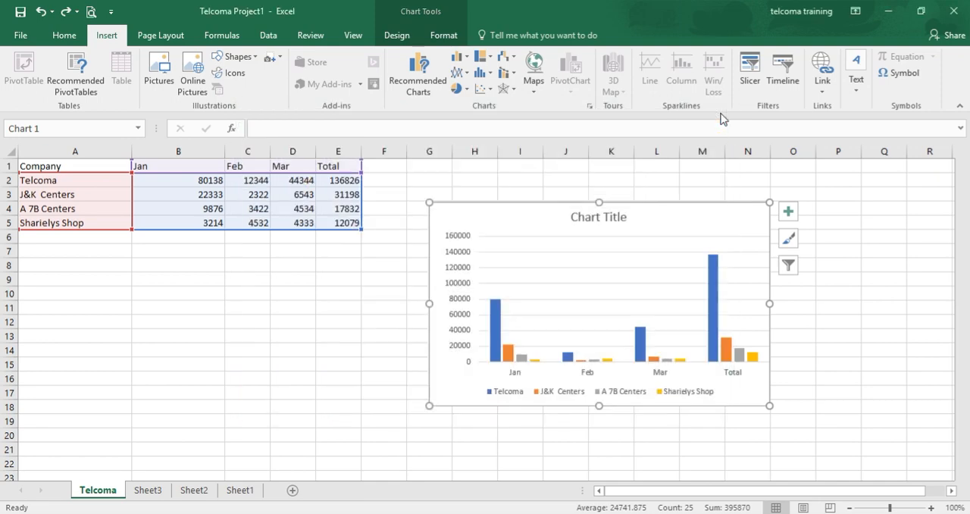
Insert the picture file "desert" from the Pictures folder into the selected chart
left_click(156, 73)
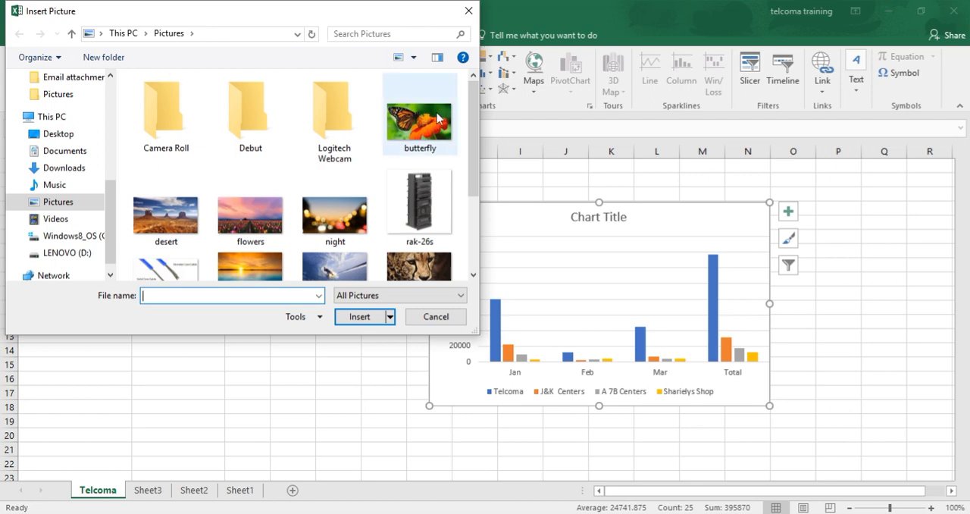
mouse_move(476, 133)
left_mouse_down()
mouse_move(475, 162)
mouse_move(474, 135)
left_mouse_up()
left_click(163, 212)
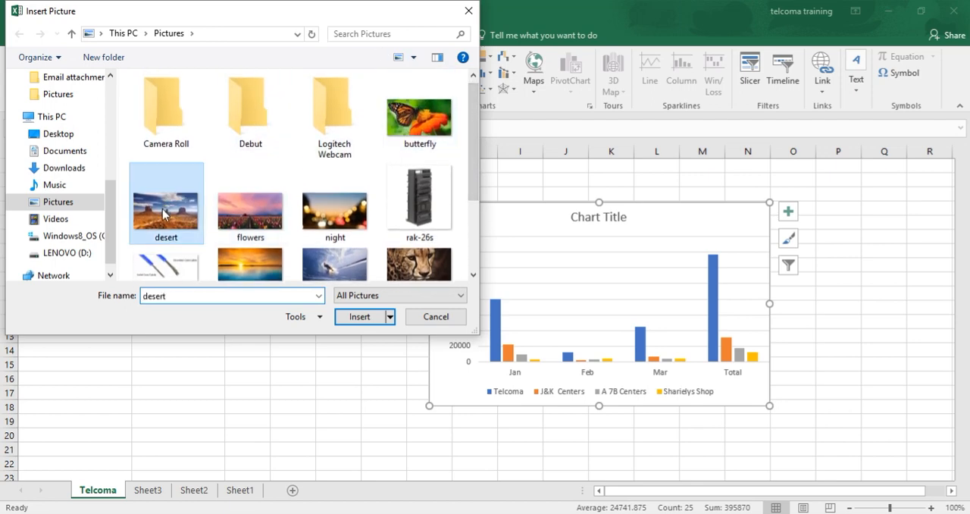
left_click(354, 322)
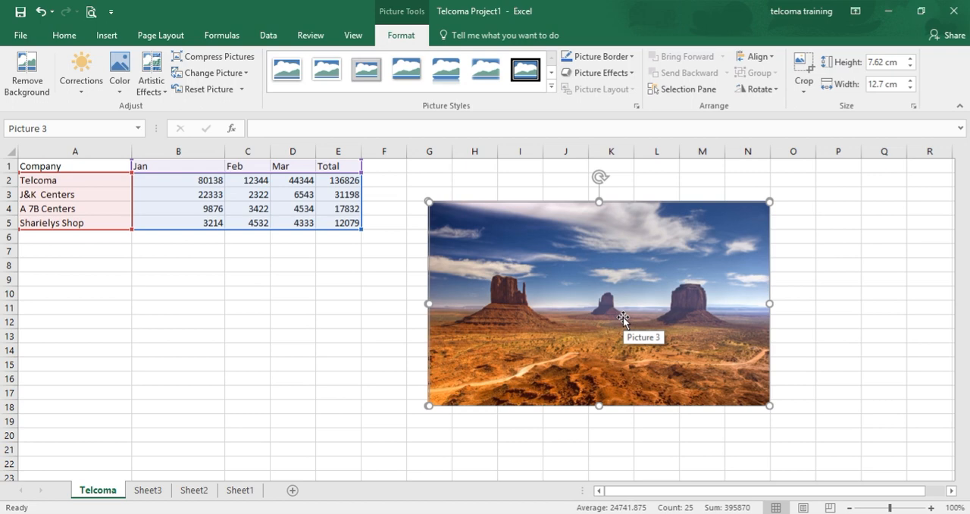
Try to move the desert picture out of the chart onto the empty cells below the table
left_click_drag(623, 318, 441, 369)
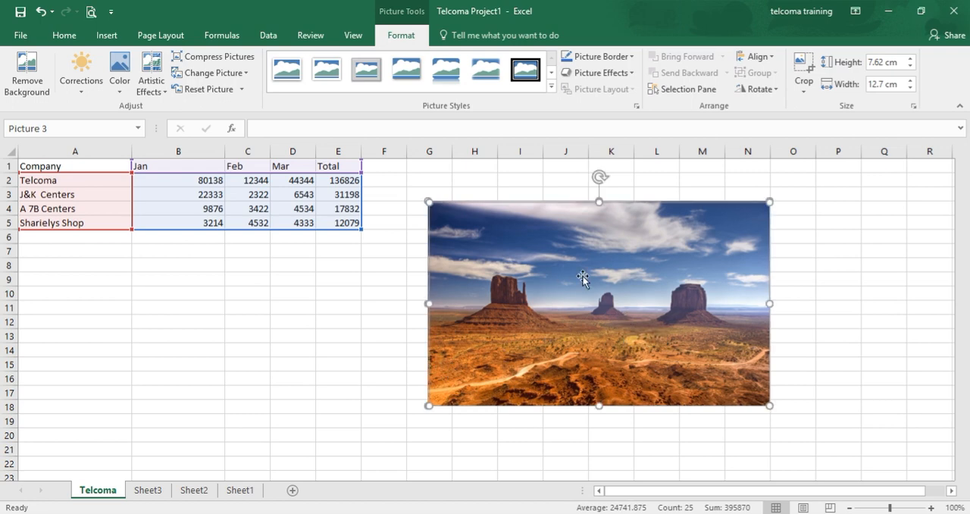
left_click_drag(601, 272, 323, 358)
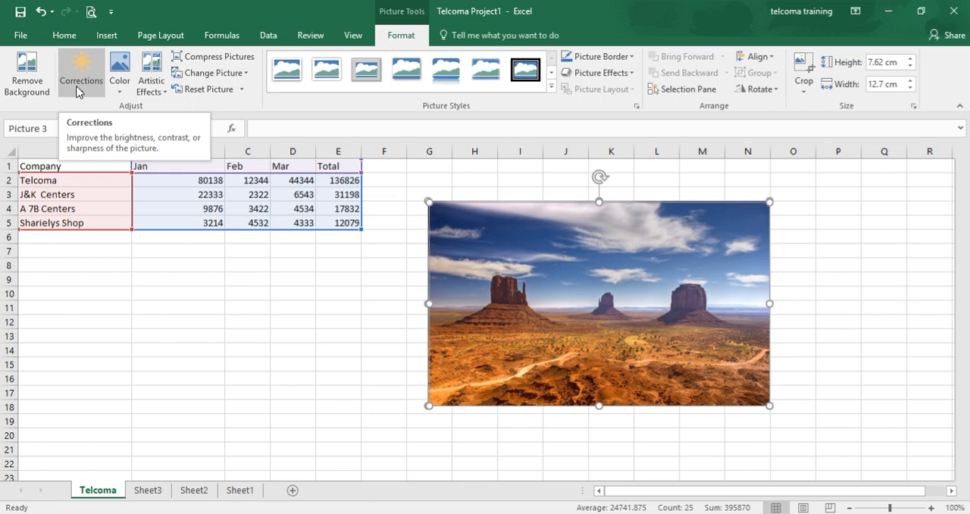
left_click(126, 91)
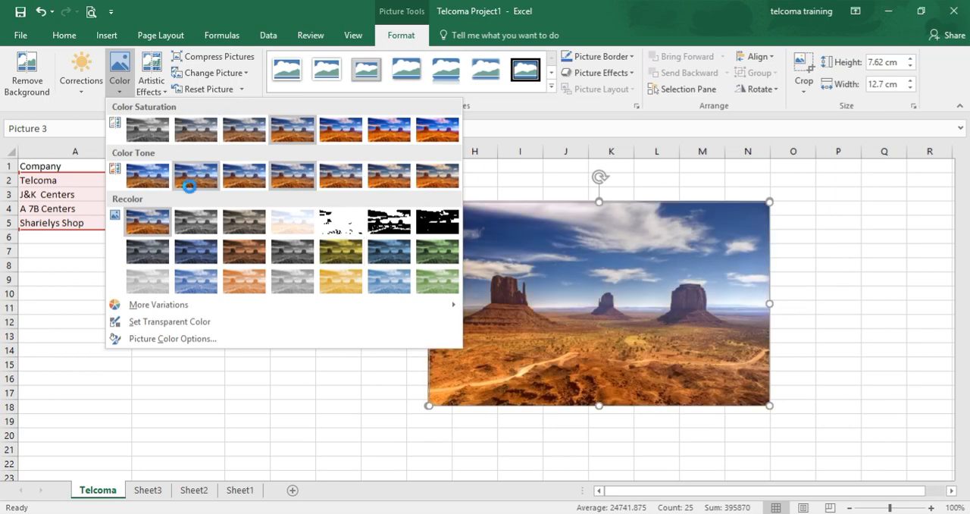
left_click(31, 270)
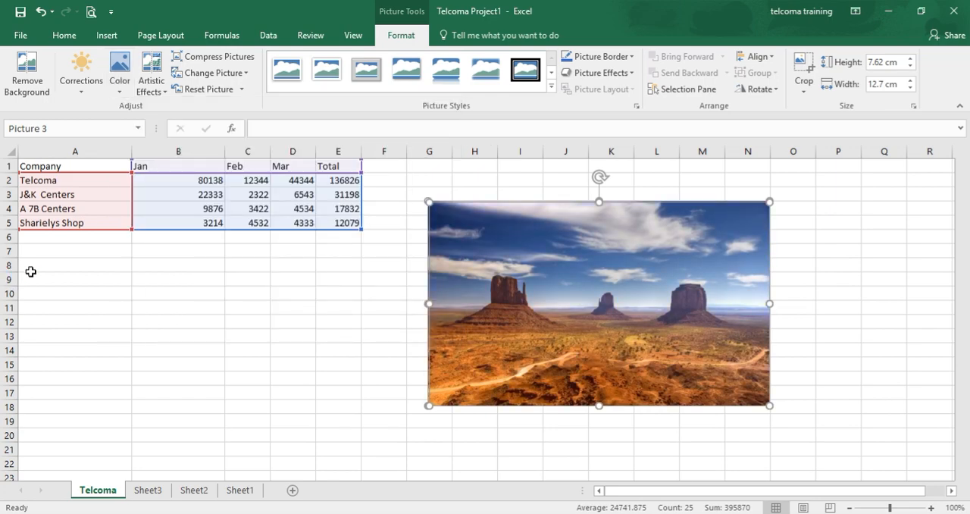
left_click(161, 88)
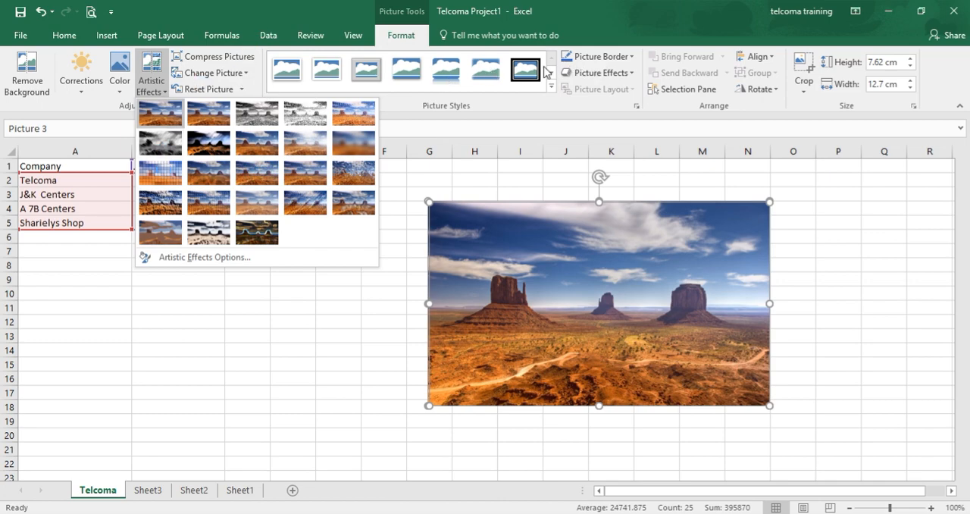
Give the desert picture a dark blue-gray theme color border and rotate it slightly counterclockwise
left_click(628, 59)
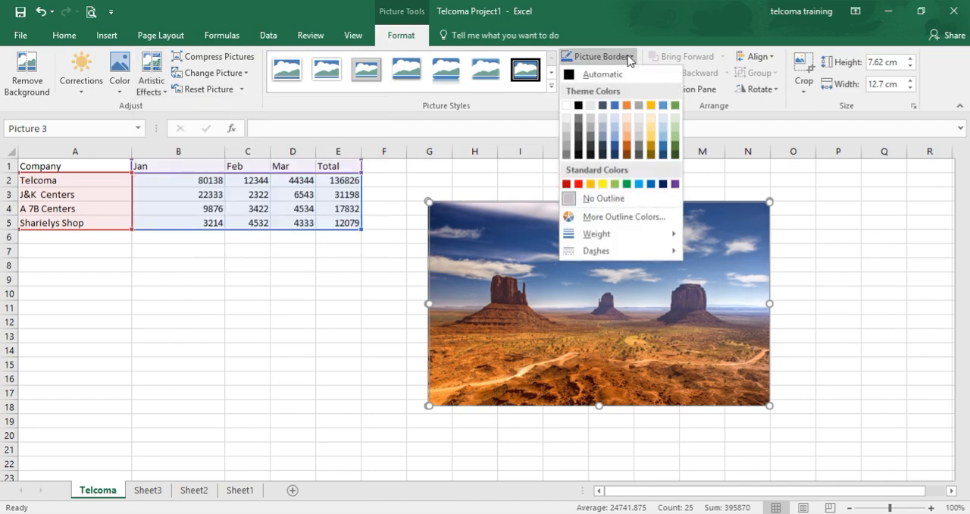
left_click(602, 155)
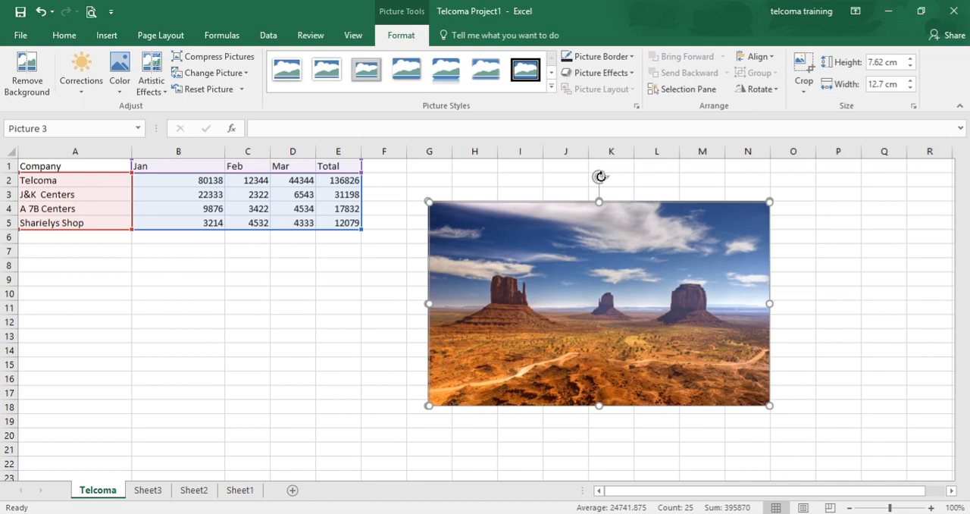
mouse_move(599, 177)
left_mouse_down()
mouse_move(628, 177)
mouse_move(593, 184)
left_mouse_up()
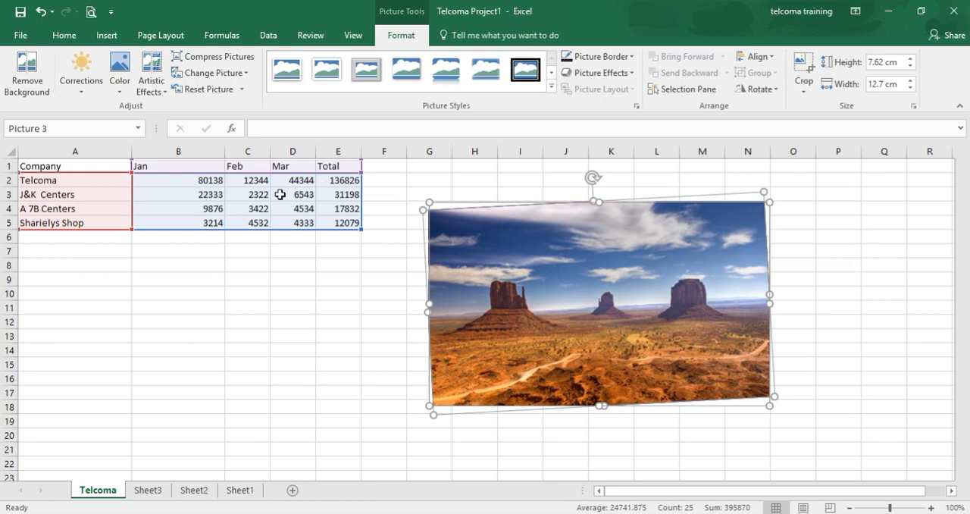
Try to reposition the desert picture within the chart area
left_click(108, 37)
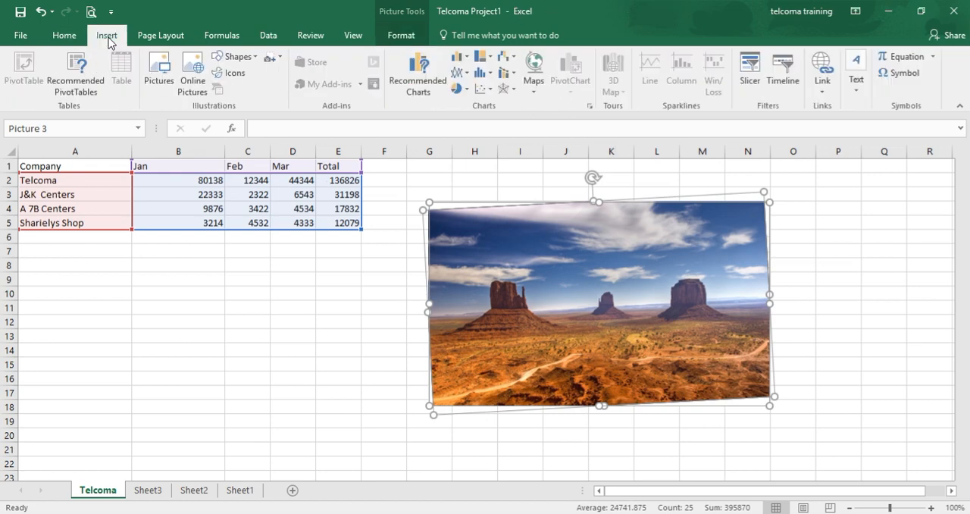
left_click(342, 370)
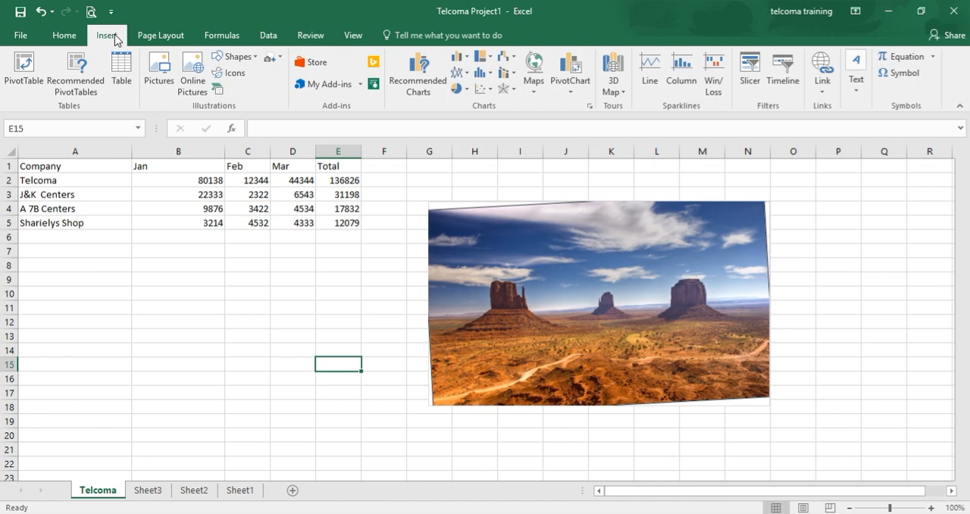
left_click(567, 246)
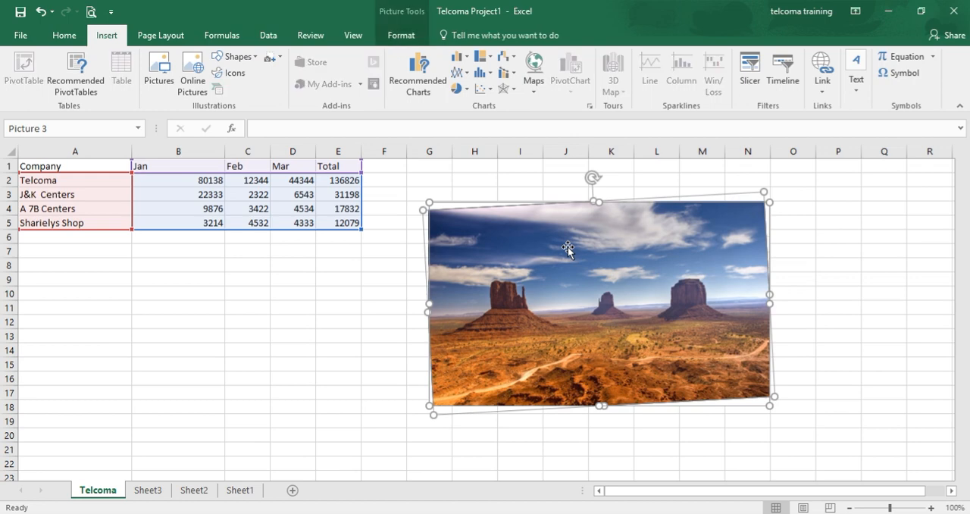
left_click_drag(405, 334, 407, 331)
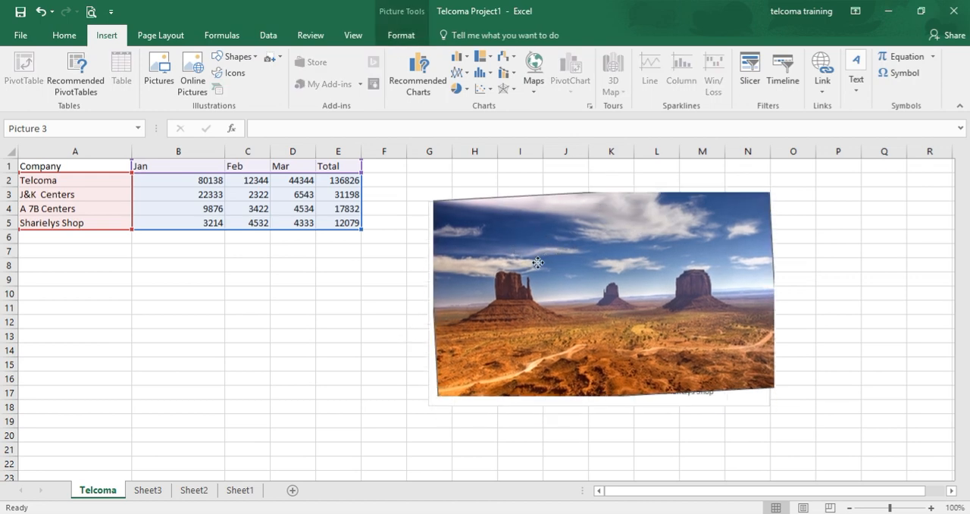
left_click_drag(547, 250, 574, 297)
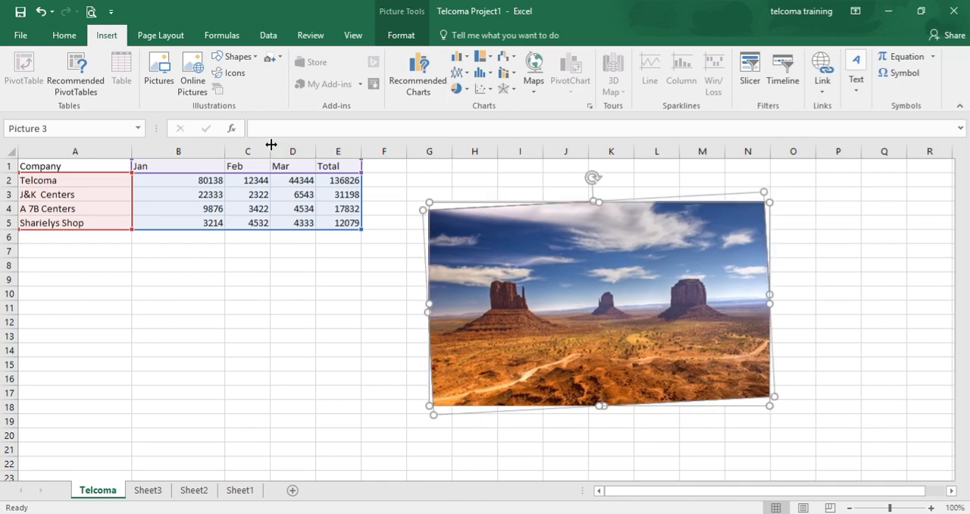
Draw a rectangle about 3.7 cm high and 6.6 cm wide, from column E row 7 to column I row 14, partly overlapping the picture
left_click(244, 57)
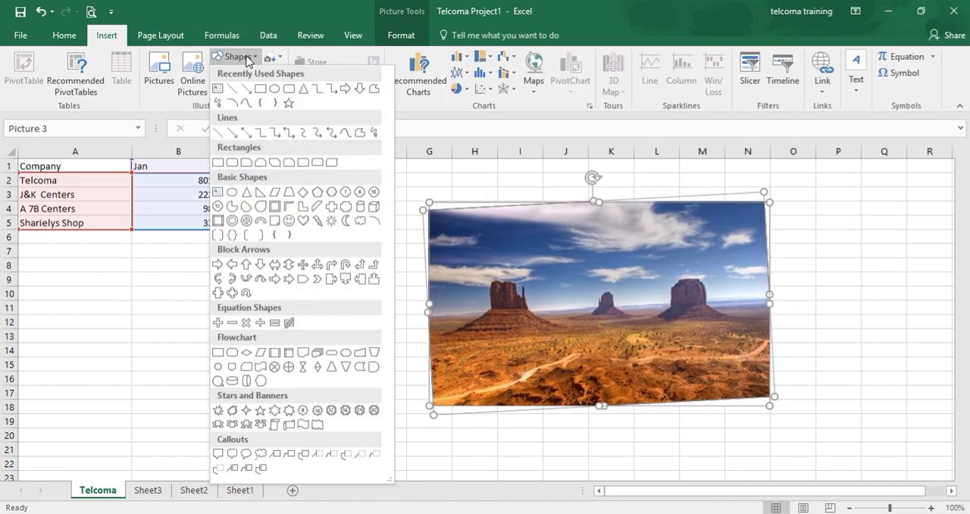
left_click(260, 89)
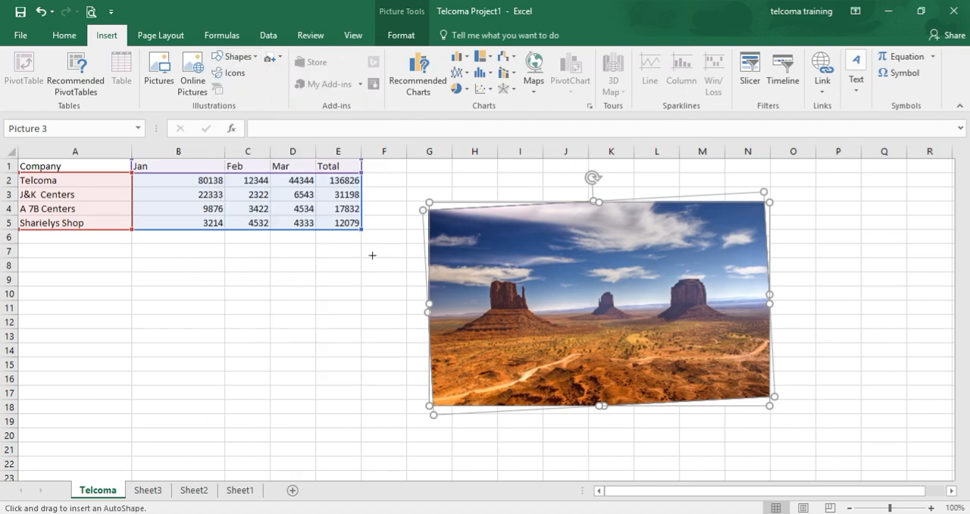
mouse_move(340, 251)
left_mouse_down()
mouse_move(412, 308)
mouse_move(519, 351)
left_mouse_up()
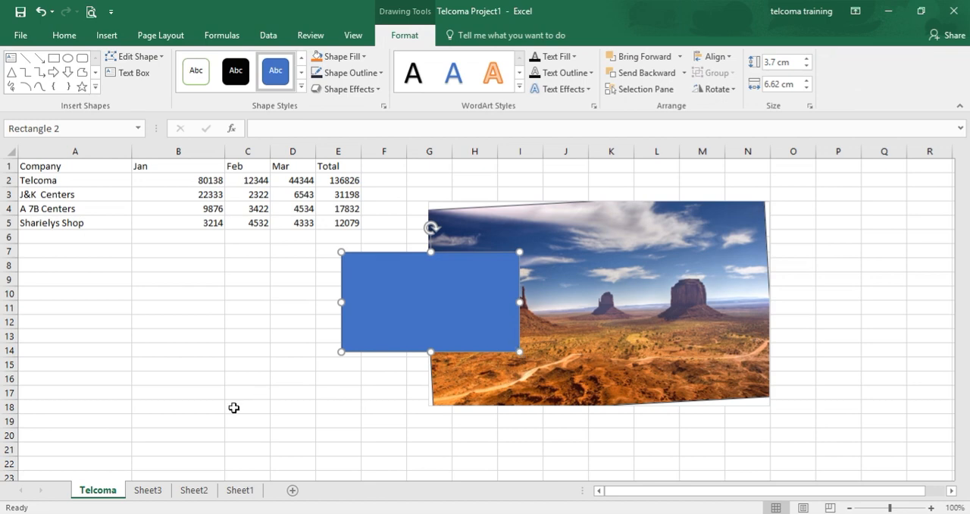
Send the blue rectangle to the back, behind the desert picture, and deselect it
right_click(445, 338)
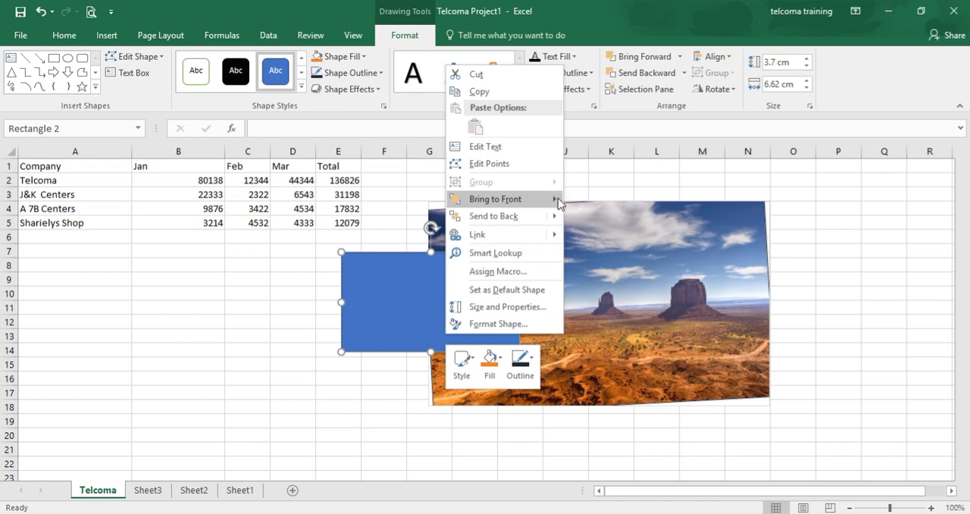
mouse_move(558, 200)
mouse_move(552, 222)
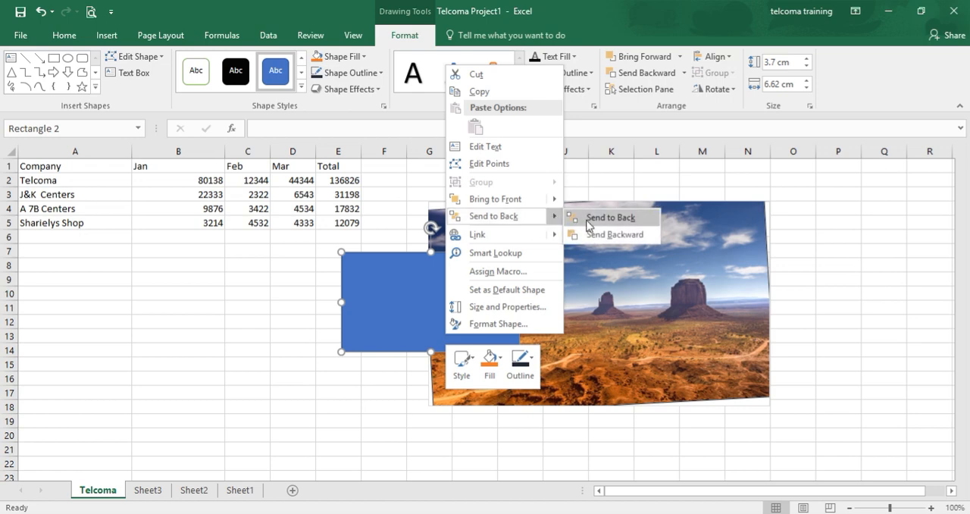
left_click(589, 217)
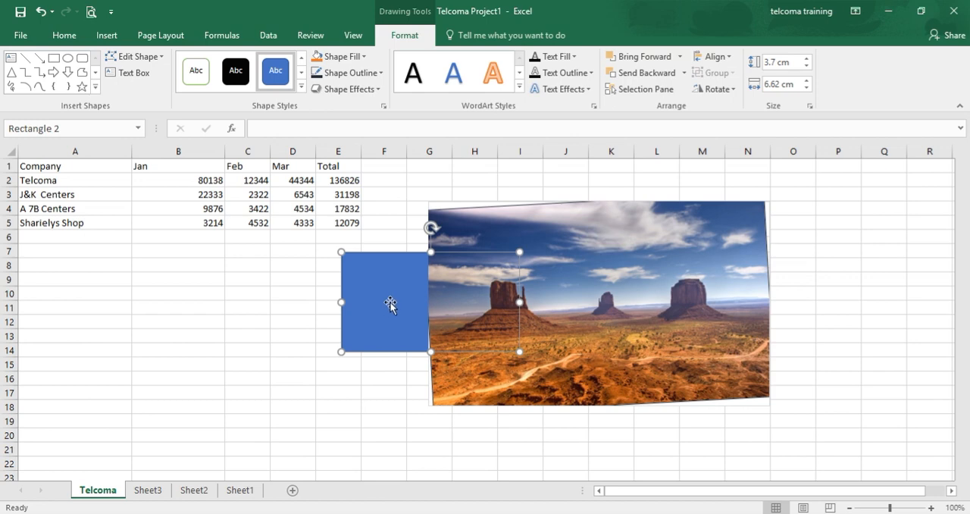
left_click(390, 379)
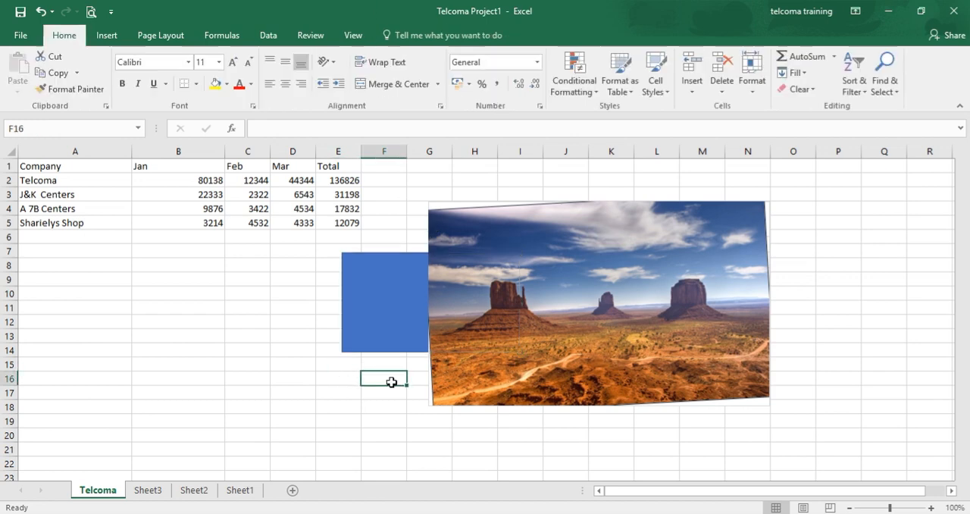
Undo sending the rectangle to the back and select the rectangle
left_click(385, 339)
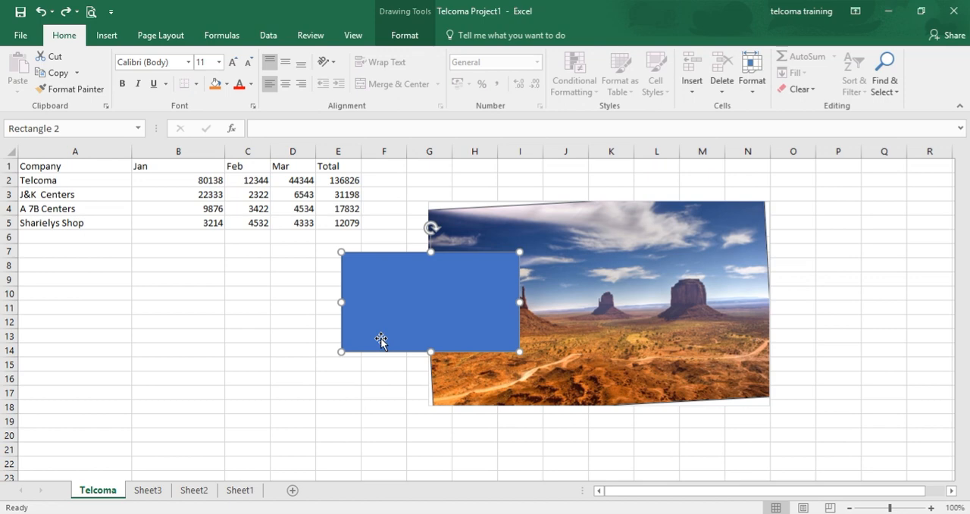
key("Escape")
left_click(460, 291)
Select the chart holding the desert picture together with the rectangle and try the Send to Back option
left_click(572, 224, "shift")
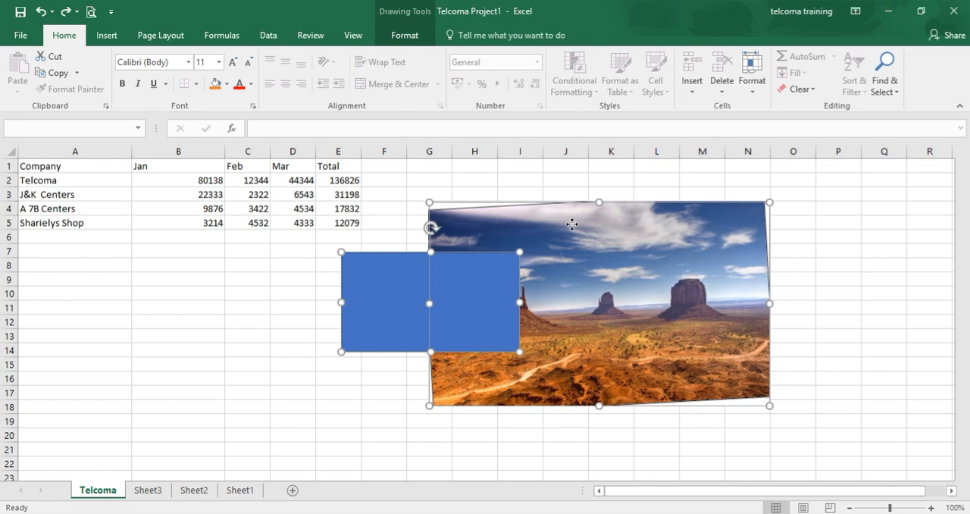
right_click(453, 296)
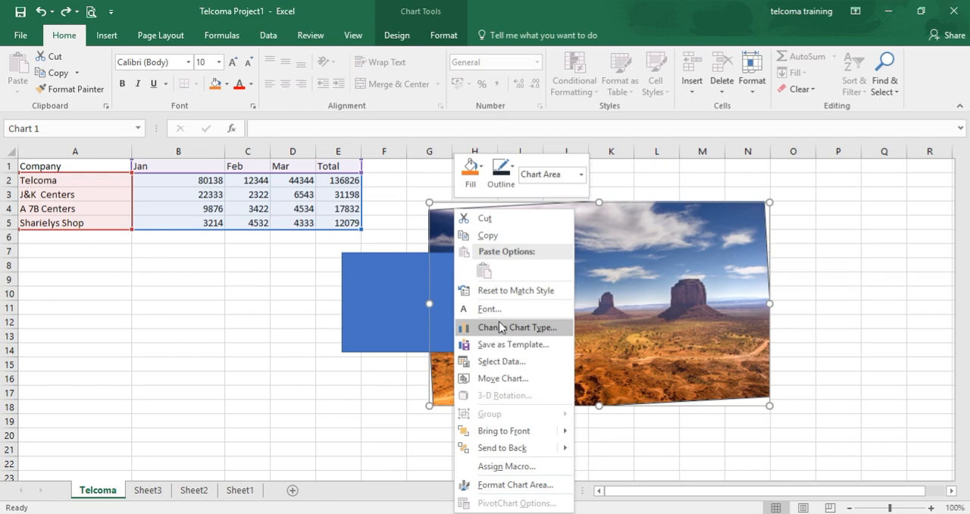
left_click(503, 447)
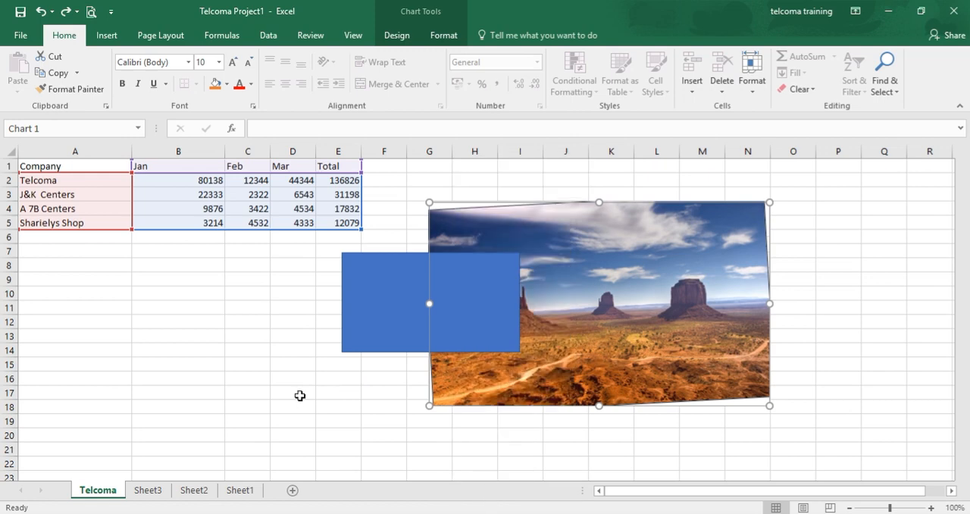
Try selecting the rectangle and the chart together, and look up the grouping and ordering options for the desert picture alone
left_click(381, 315)
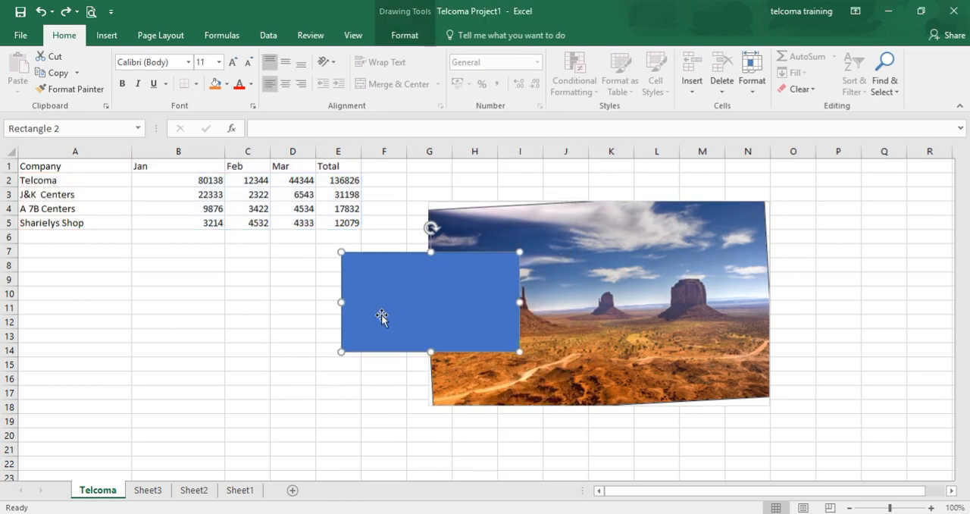
left_click(535, 227, "ctrl")
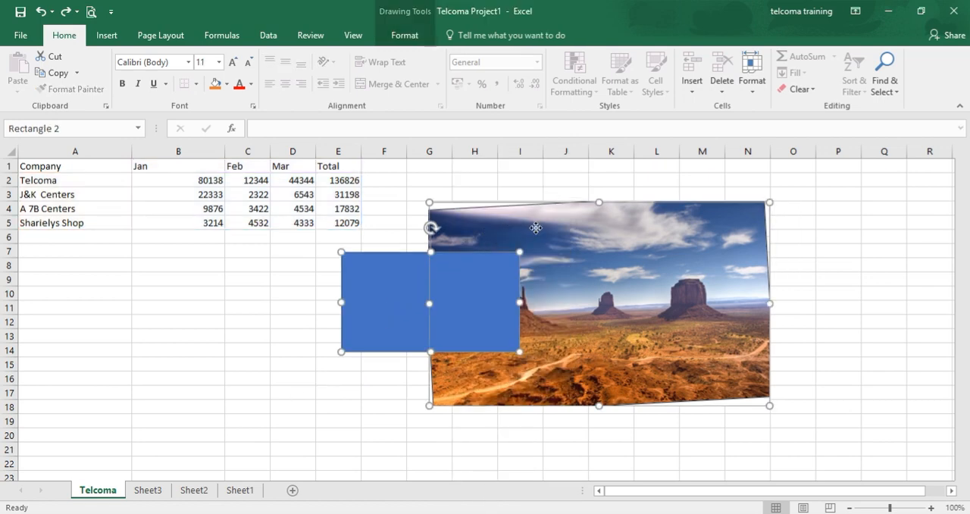
left_click(536, 229, "ctrl")
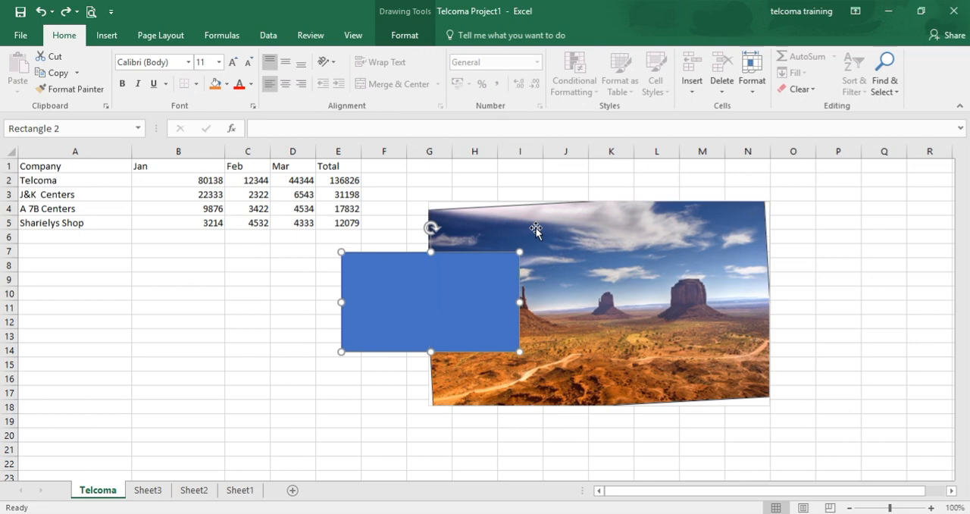
left_click(536, 229)
right_click(536, 229)
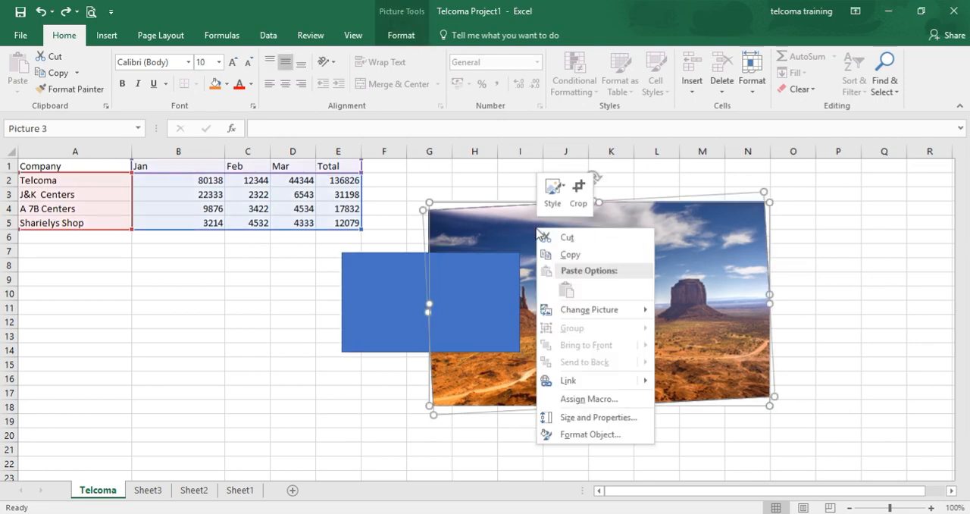
left_click(365, 292)
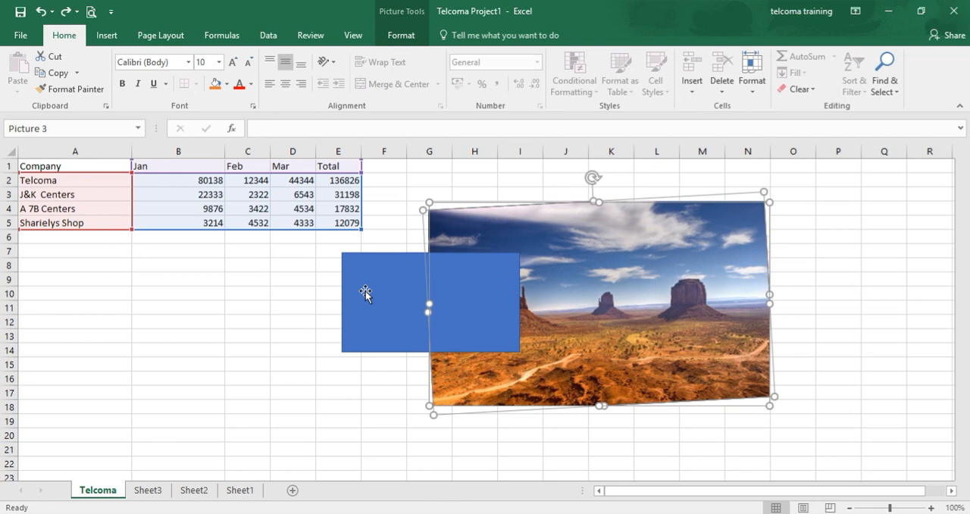
Try again to select the rectangle and the chart together for grouping, and close the chart options without choosing any
left_click(365, 291)
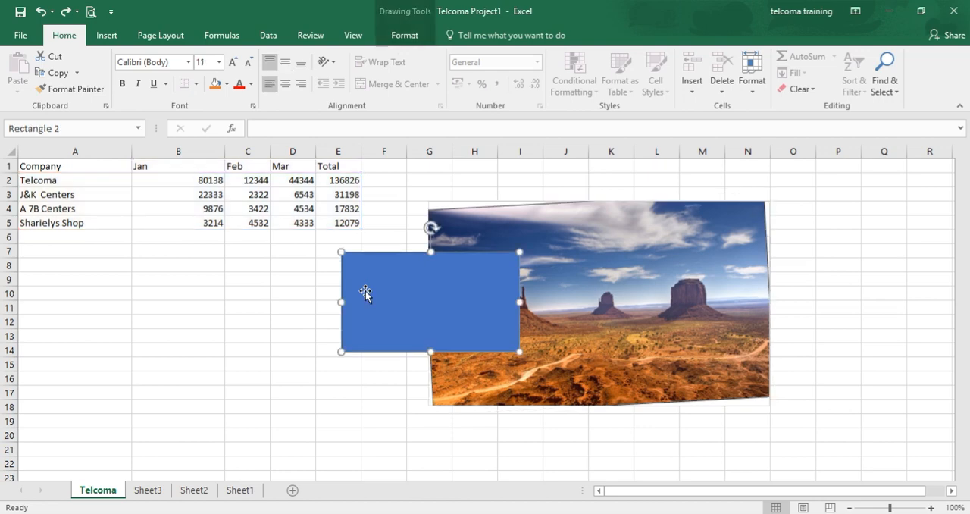
left_click(497, 220, "ctrl")
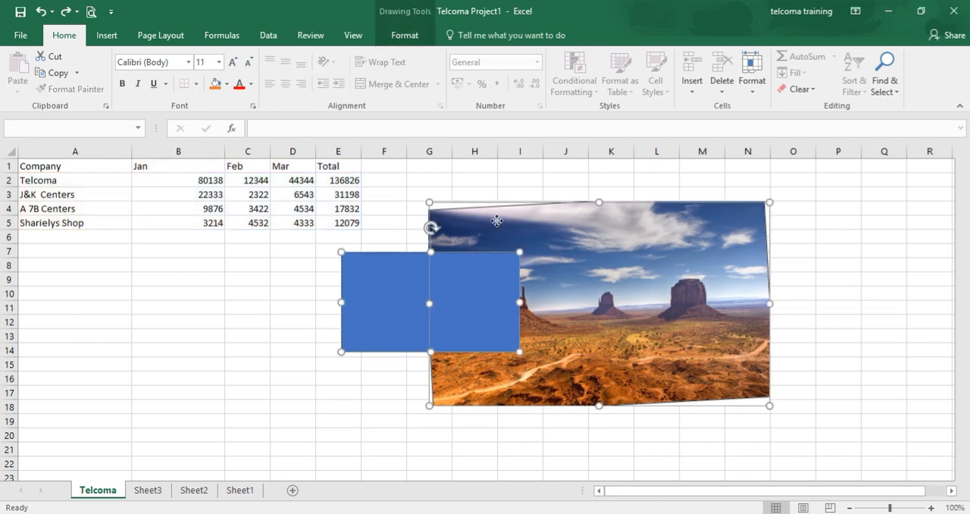
left_click(496, 221, "ctrl")
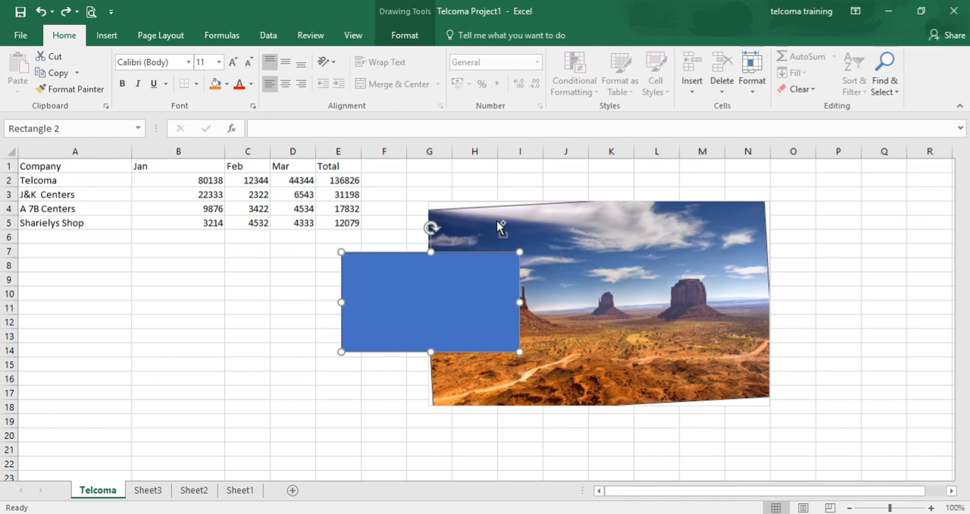
left_click(494, 221)
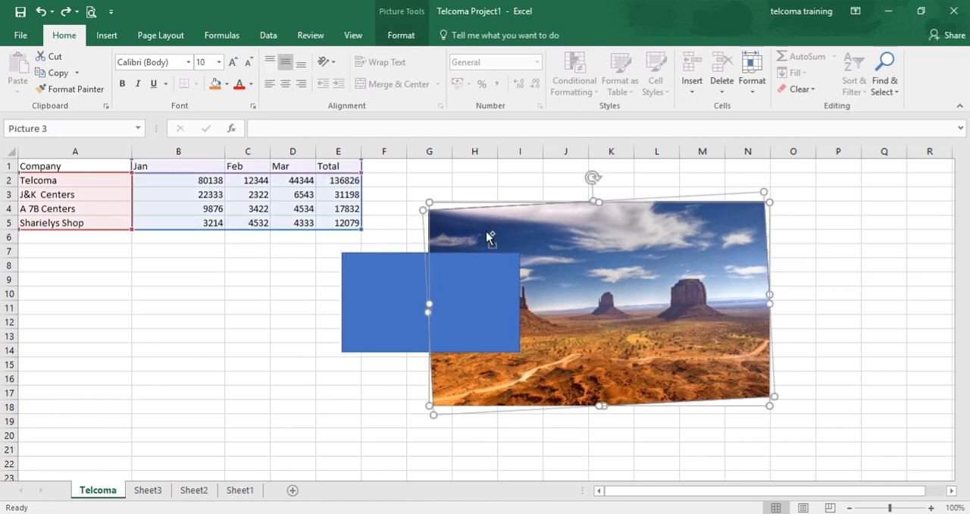
left_click(392, 296, "ctrl")
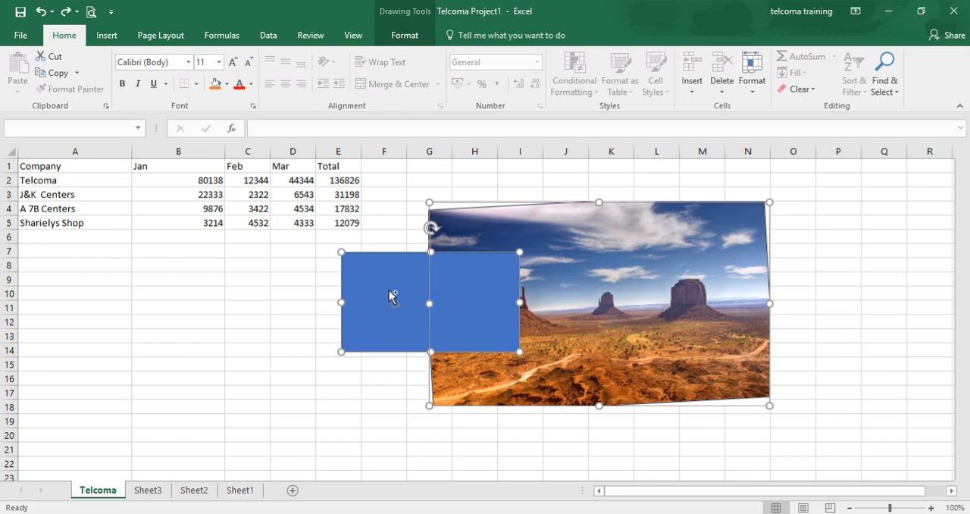
right_click(392, 297)
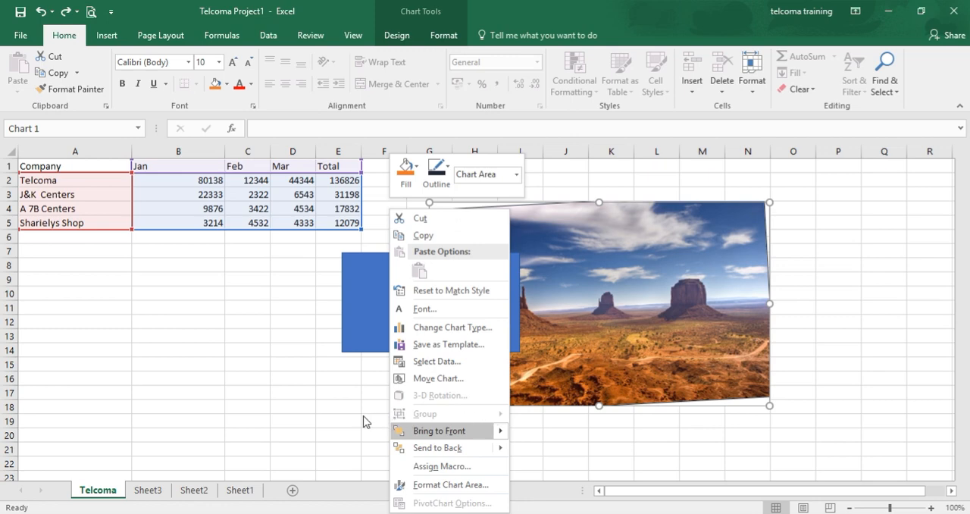
key("Escape")
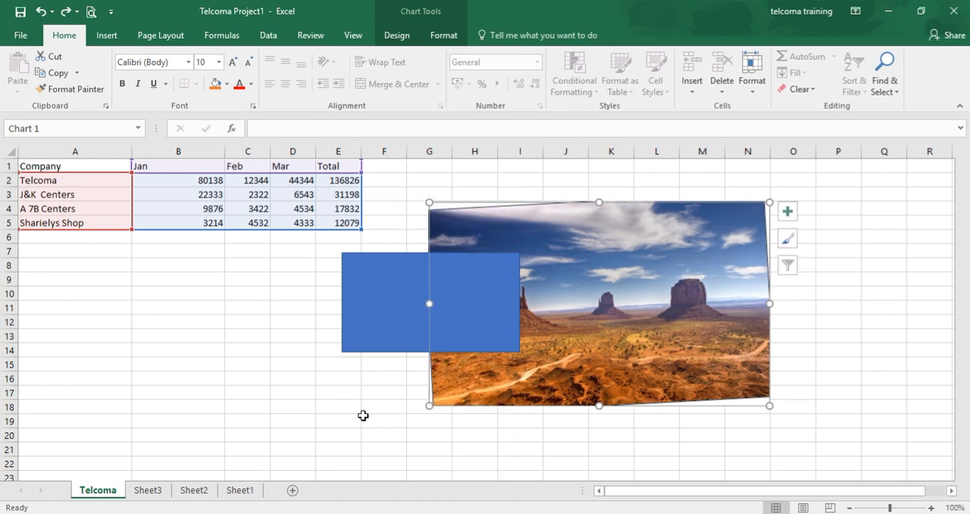
Try to add the desert picture inside the chart to the rectangle's selection, and cancel the move or copy options
left_click(456, 290)
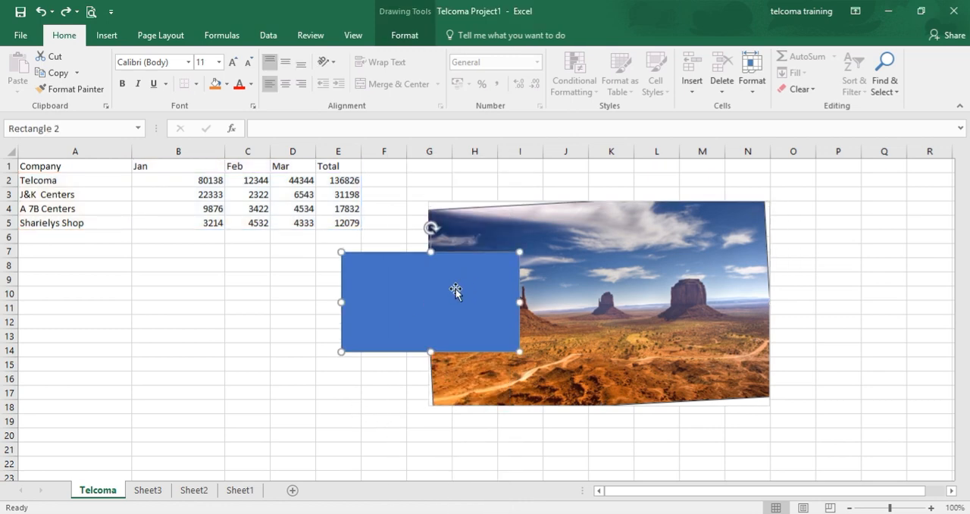
left_click(475, 235, "shift")
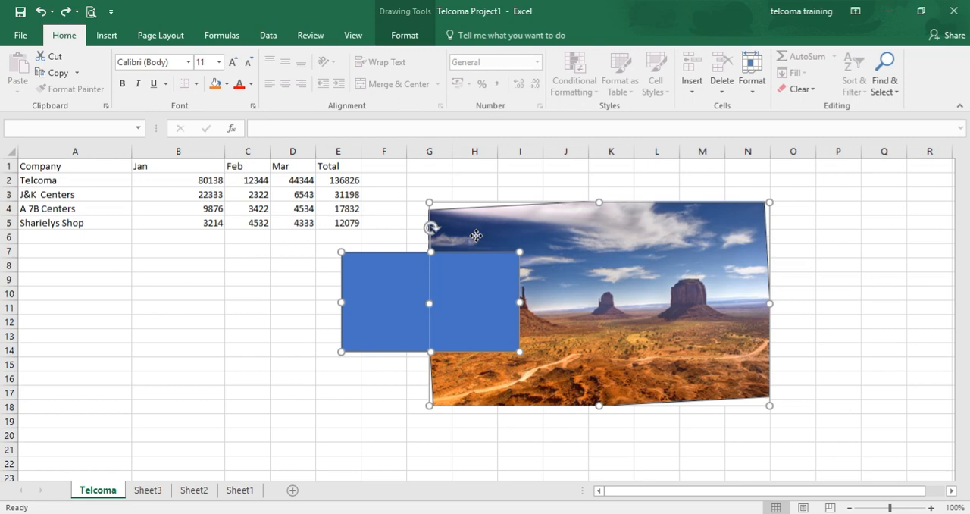
left_click(476, 237, "shift")
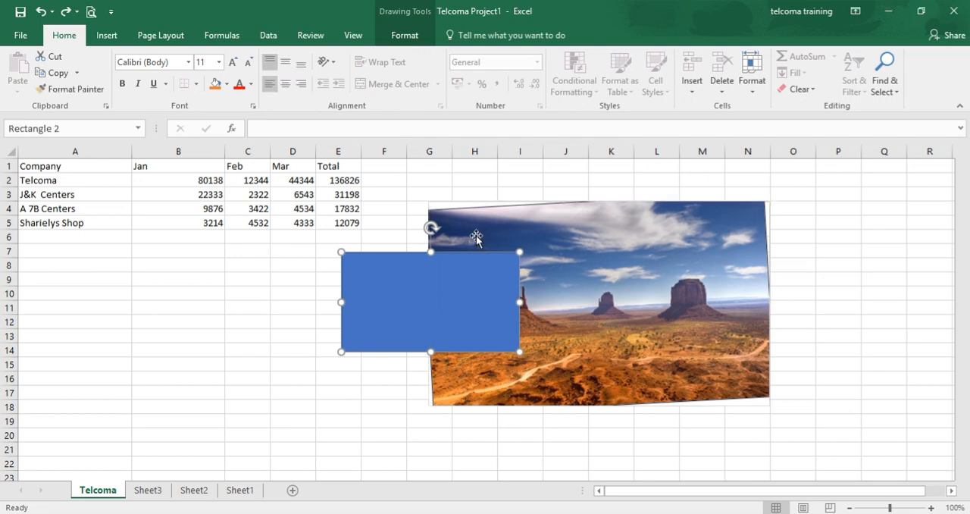
left_click(476, 235, "shift")
left_click(476, 236, "shift")
left_click(476, 237)
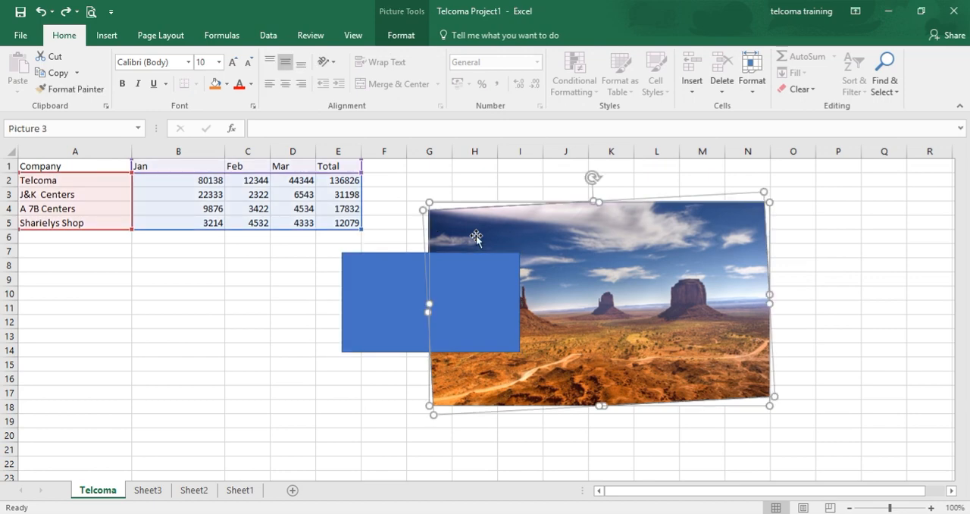
right_click(563, 225)
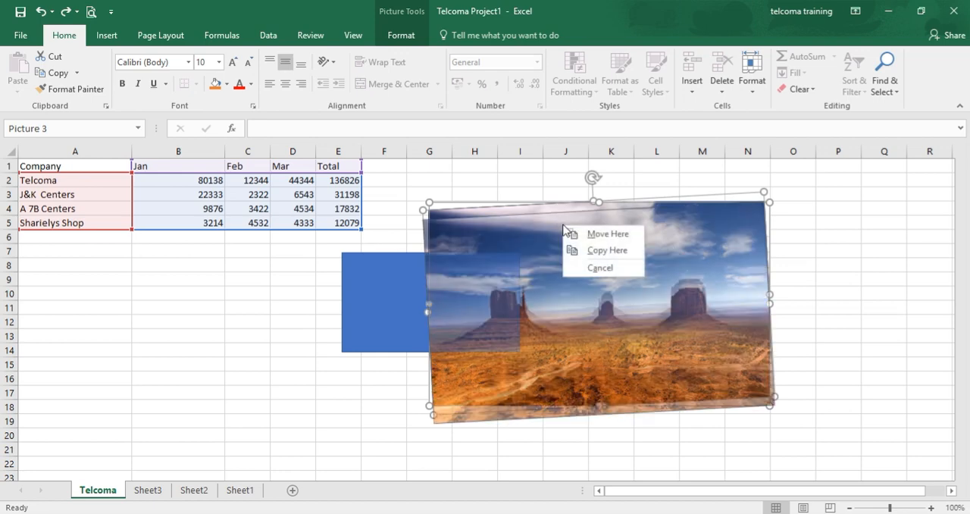
left_click(508, 232)
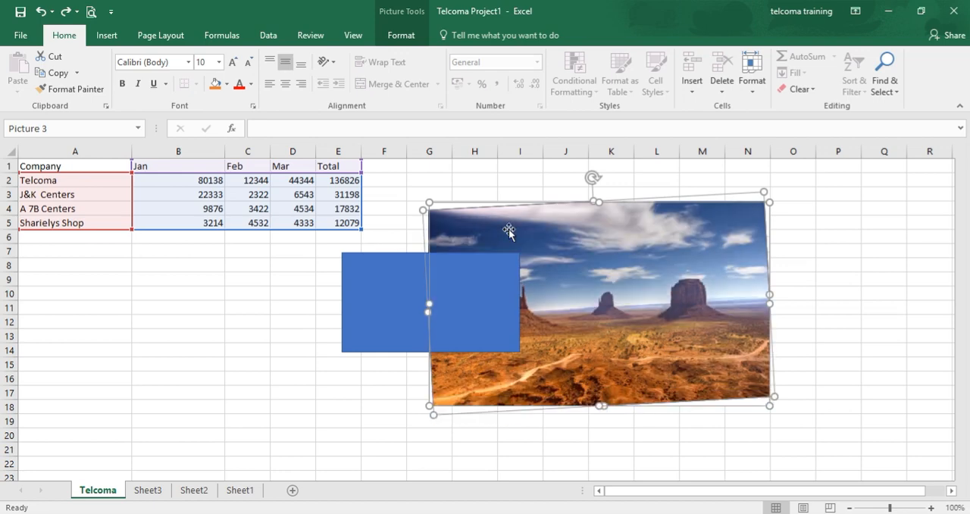
Select the rectangle with the chart, check the Group option, and clear the selection by selecting cell B21
left_click(495, 284)
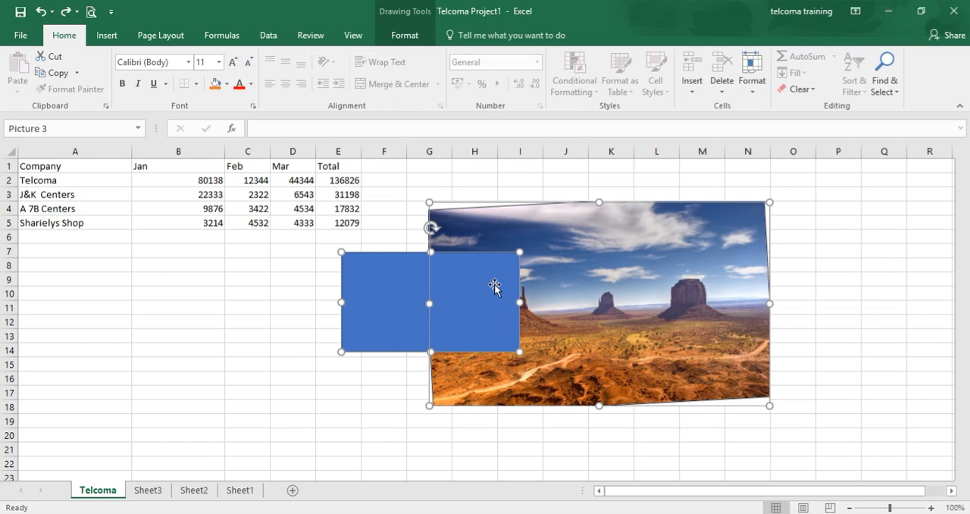
right_click(494, 286)
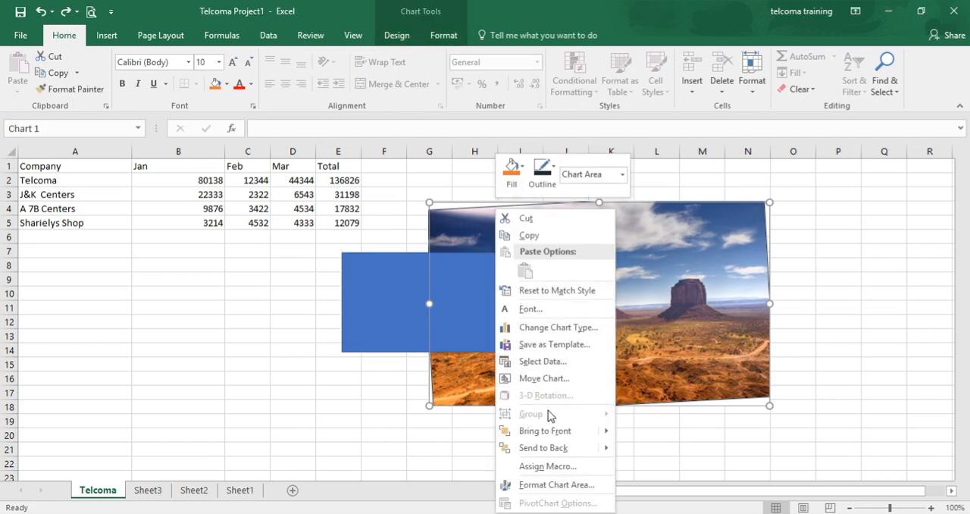
key("Escape")
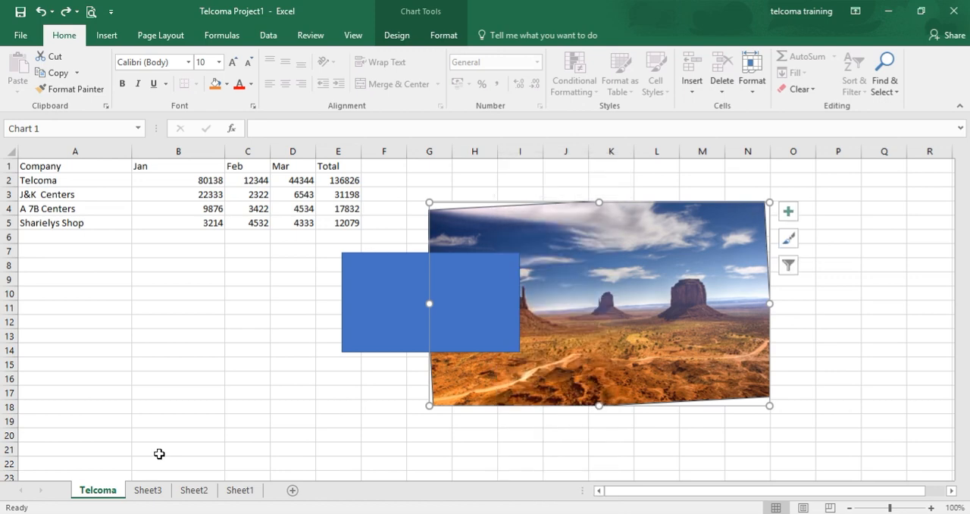
left_click(160, 453)
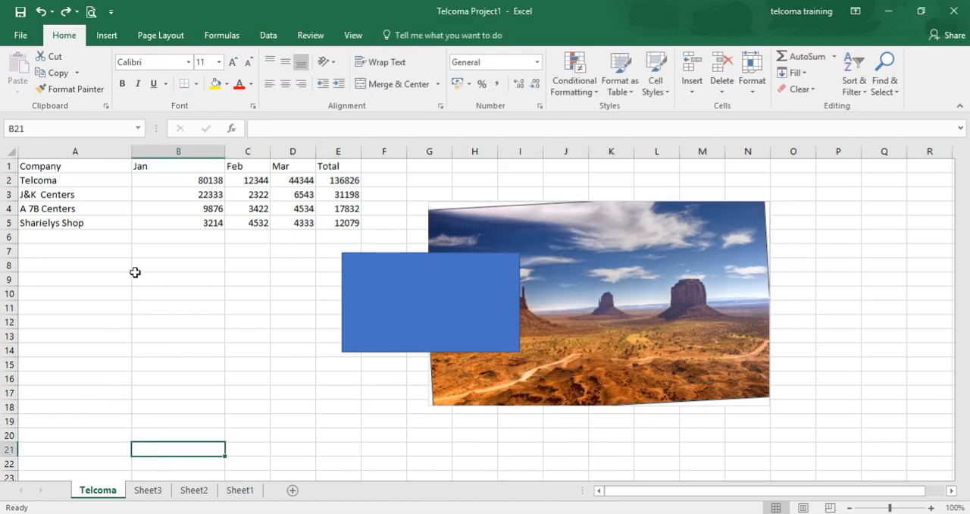